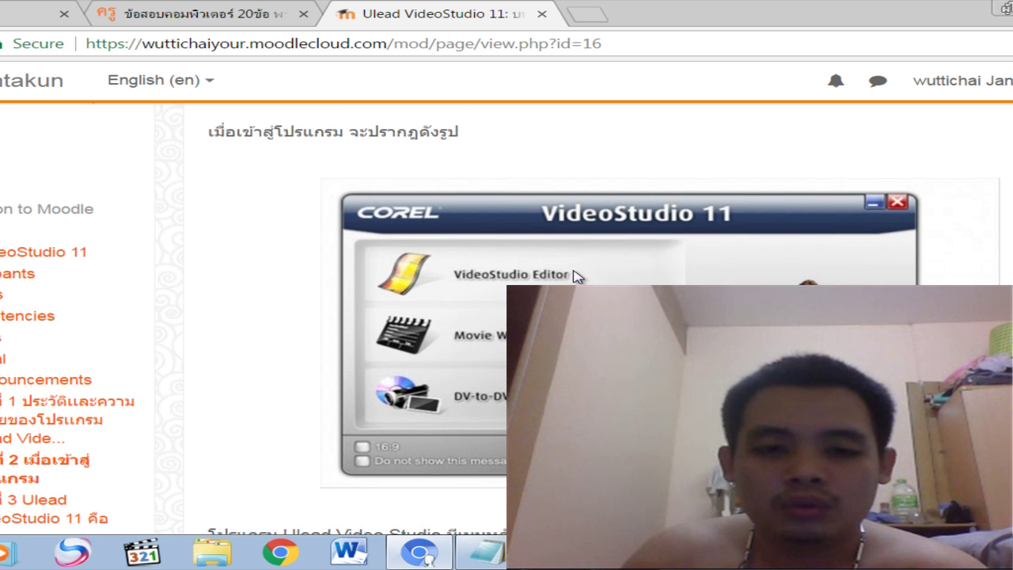
Step: Examine the Ulead VideoStudio 11 launcher options and the numbered parts of the editor interface in the lesson's pictures
scroll(574, 277, down, 12)
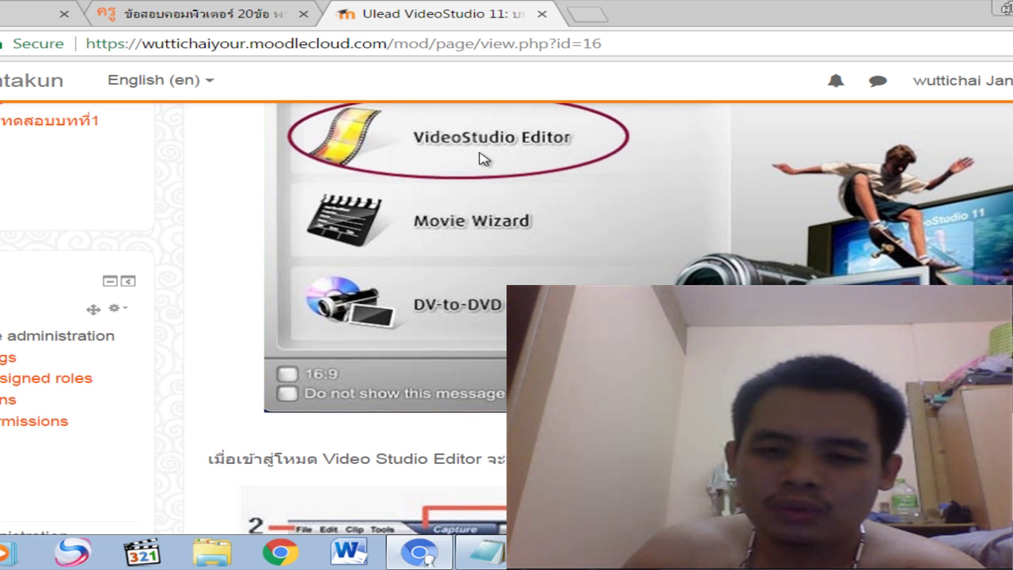
scroll(483, 158, down, 5)
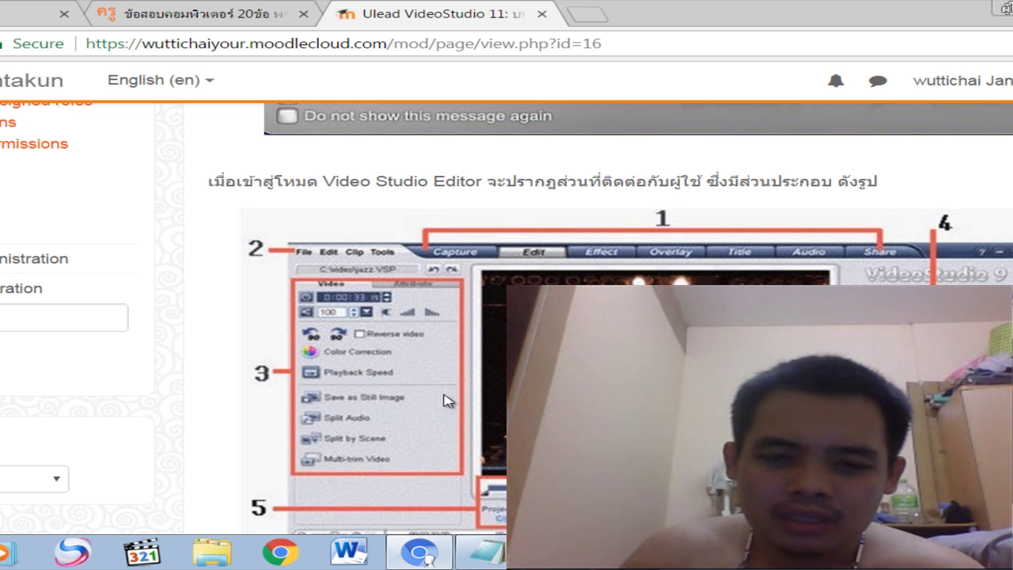
scroll(602, 316, down, 1)
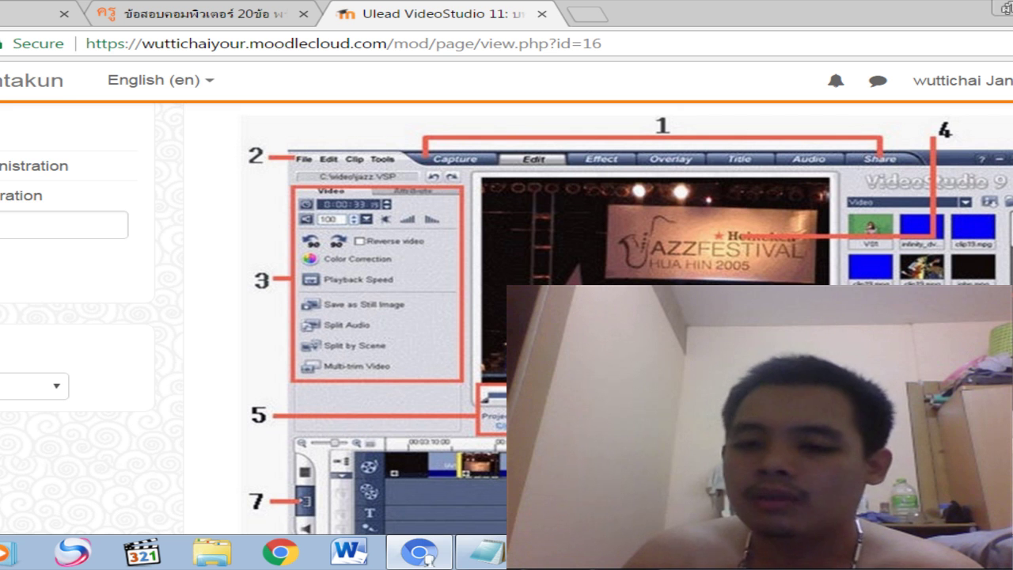
scroll(952, 255, down, 1)
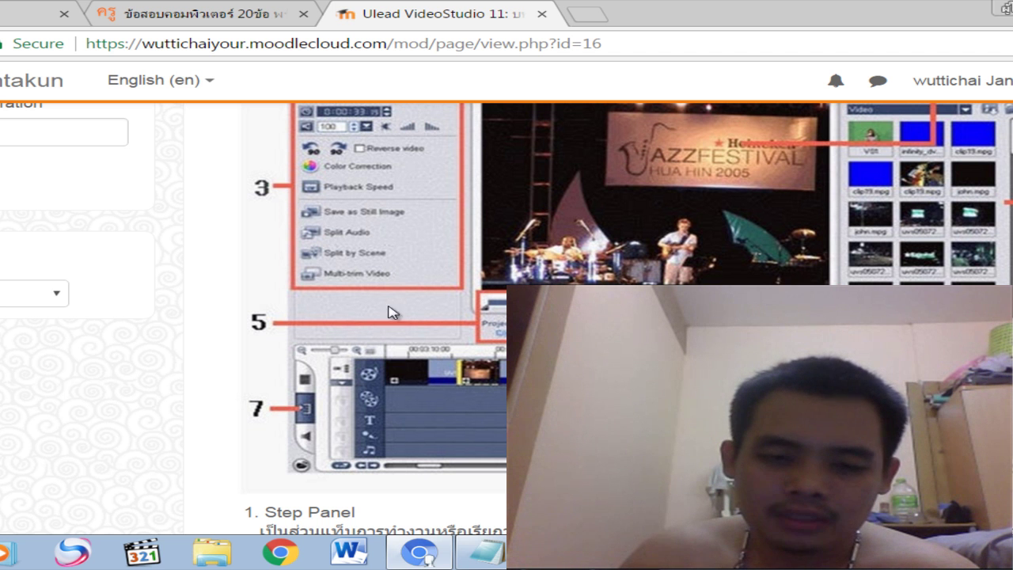
scroll(972, 228, up, 1)
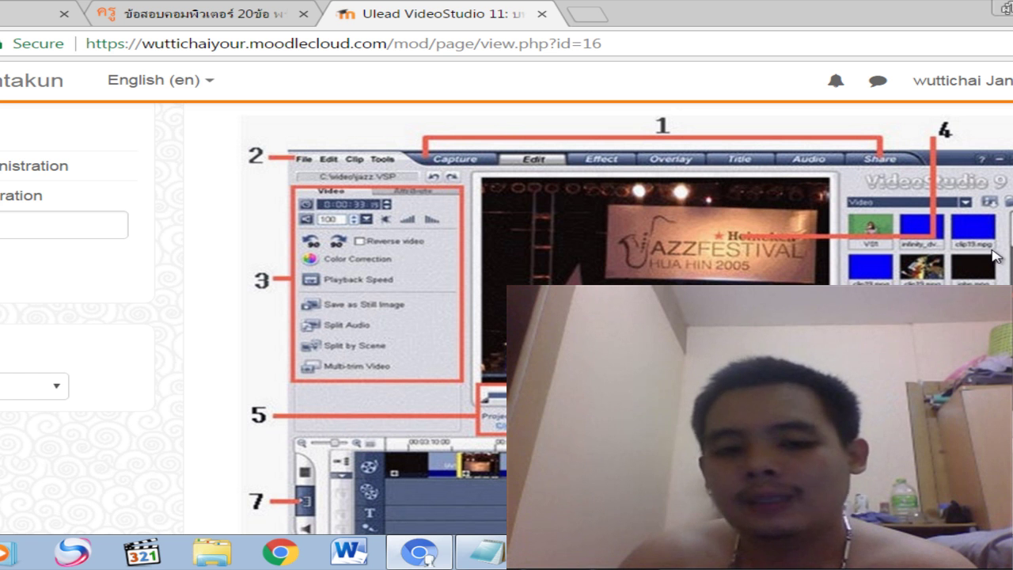
scroll(602, 190, down, 1)
scroll(976, 266, down, 1)
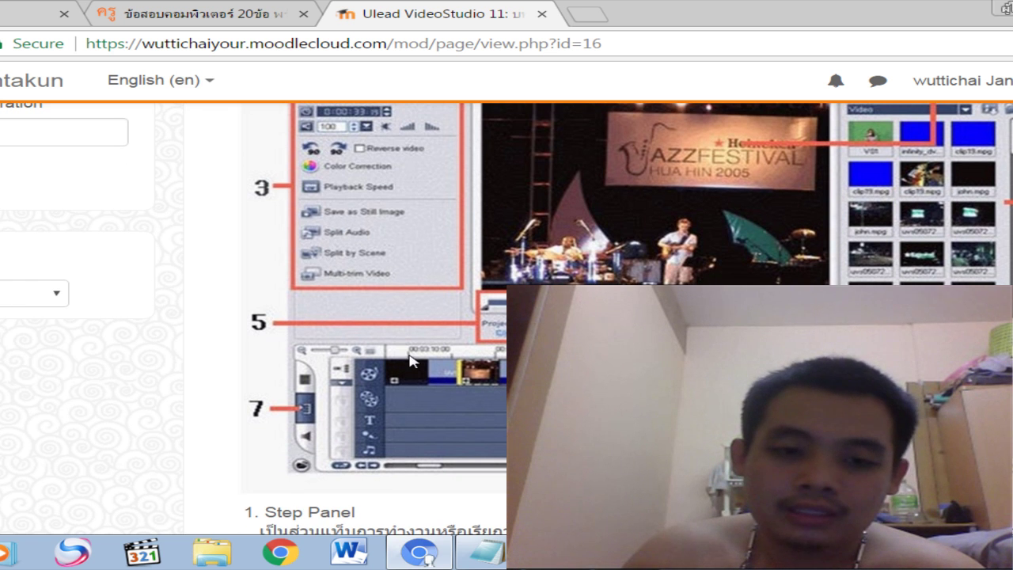
scroll(319, 383, down, 1)
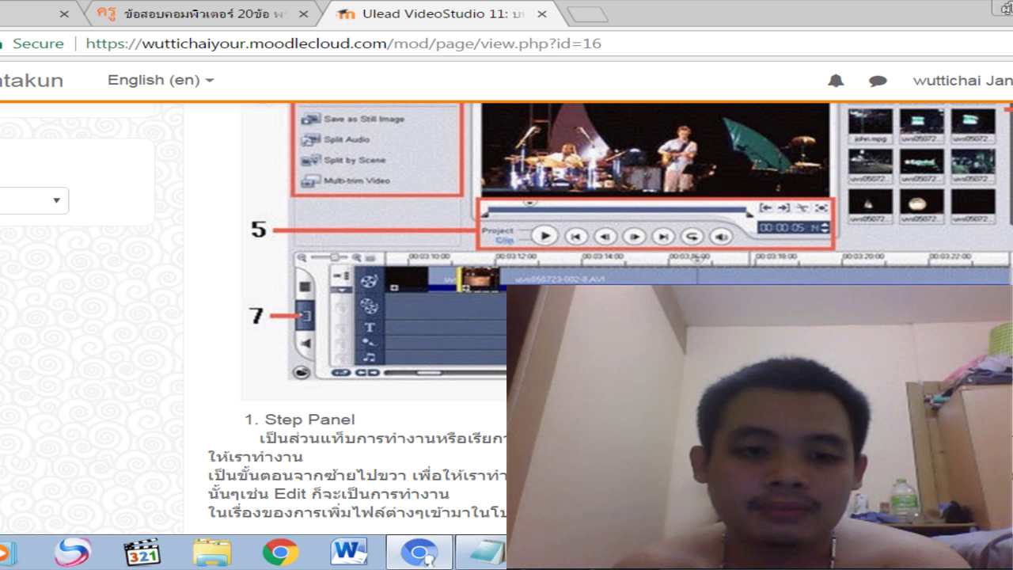
Step: Read the lesson's descriptions of the interface parts, from Step Panel and Menu Bar to Library and Timeline
scroll(317, 294, down, 3)
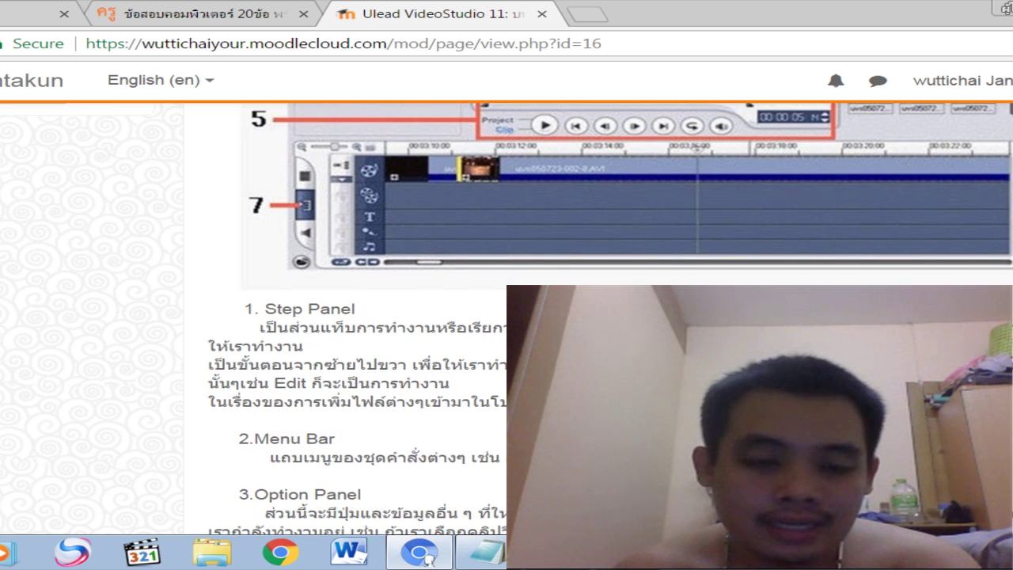
drag(248, 235, 410, 363)
click(410, 363)
scroll(380, 372, down, 2)
scroll(307, 311, down, 6)
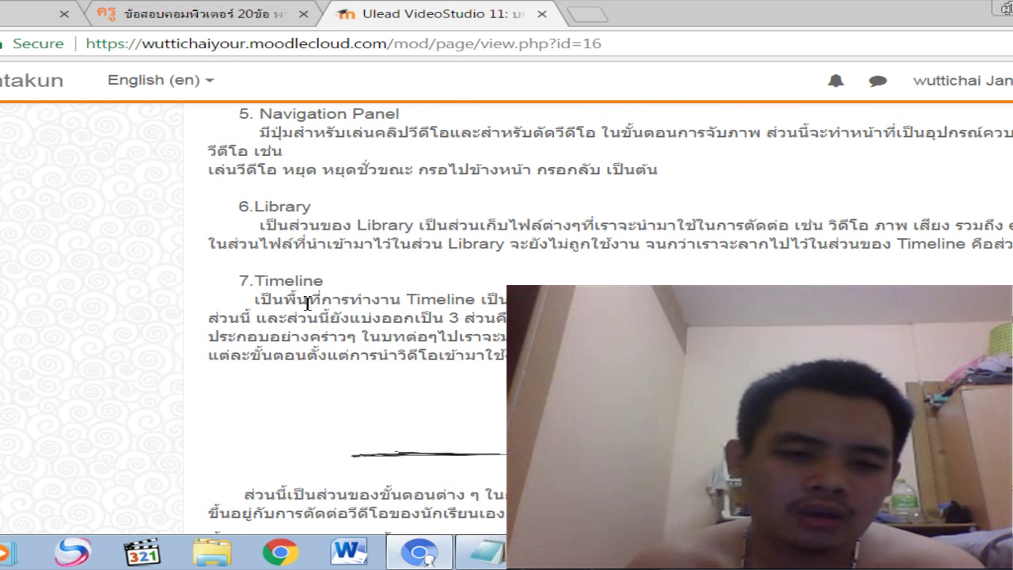
scroll(366, 297, down, 6)
scroll(365, 304, up, 2)
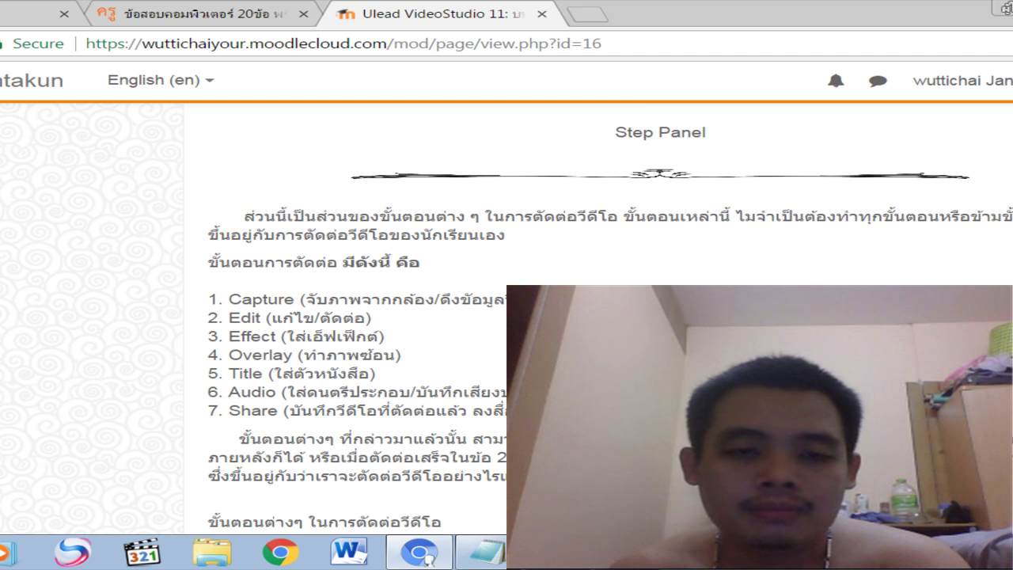
Step: Read the Step Panel section on the editing stages Capture, Edit, Effect, Overlay, Title, Audio and Share
scroll(356, 316, down, 2)
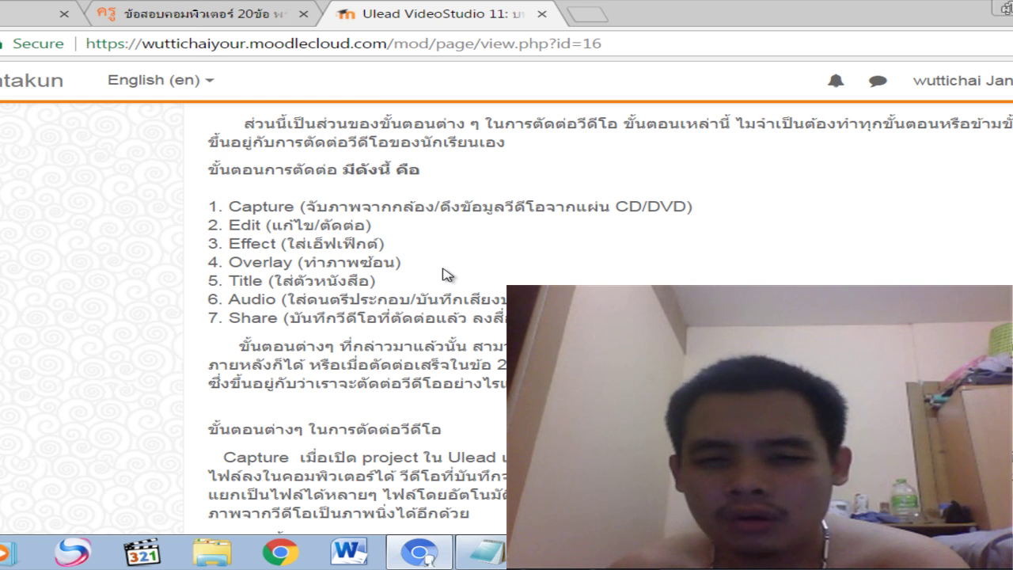
scroll(392, 278, down, 1)
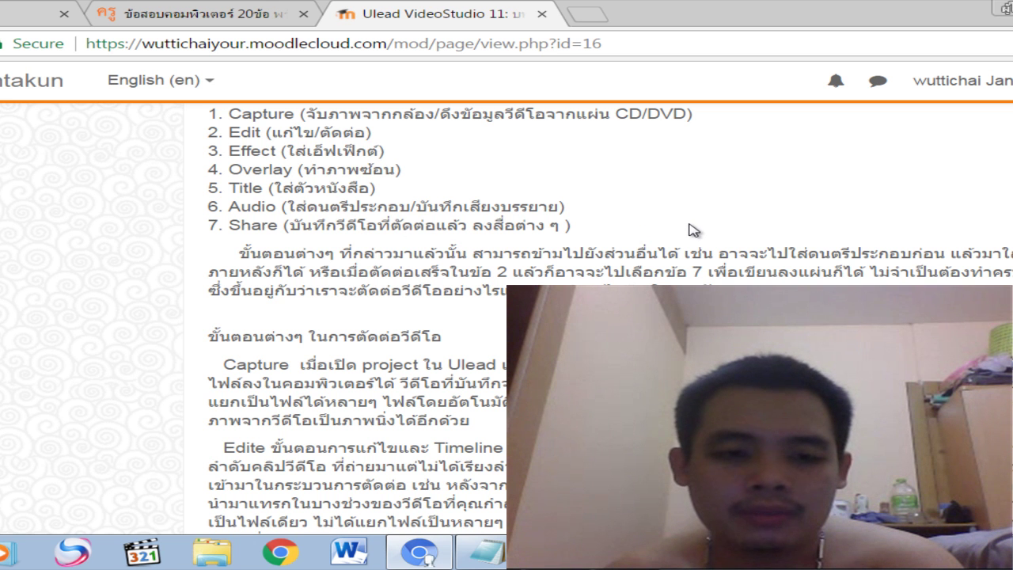
scroll(248, 269, down, 1)
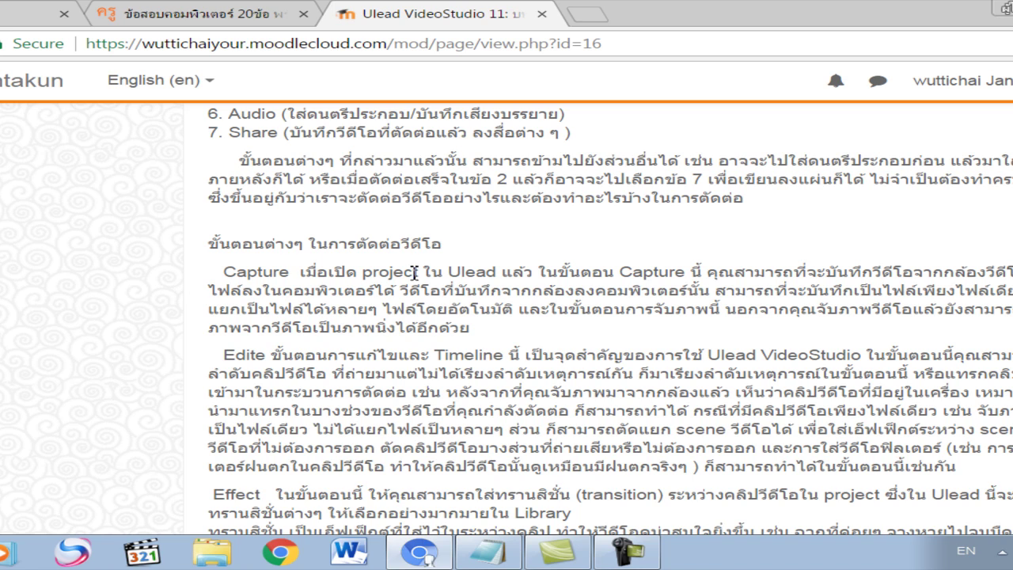
scroll(324, 292, down, 2)
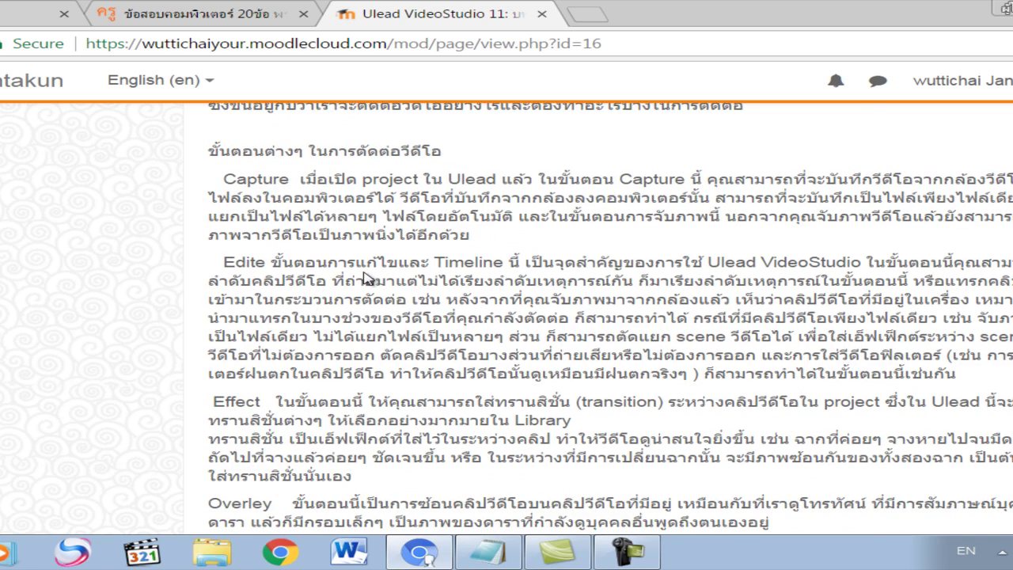
scroll(370, 279, down, 1)
scroll(294, 248, down, 1)
scroll(273, 269, down, 2)
Step: Review the Menu Bar section covering the project, editing and Clip menu commands, including the export options
scroll(379, 297, down, 5)
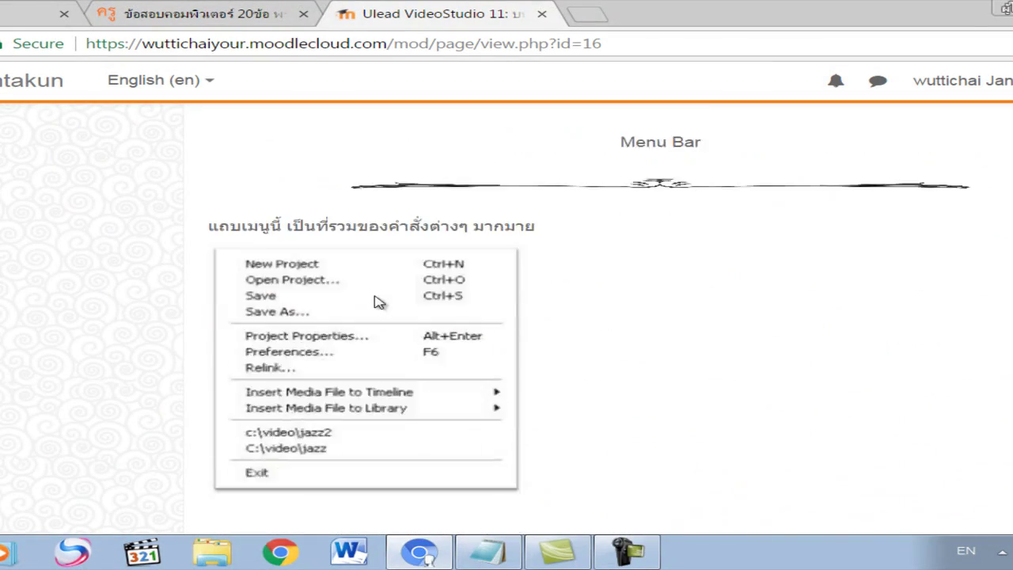
scroll(333, 290, down, 2)
scroll(297, 277, down, 7)
scroll(297, 277, down, 9)
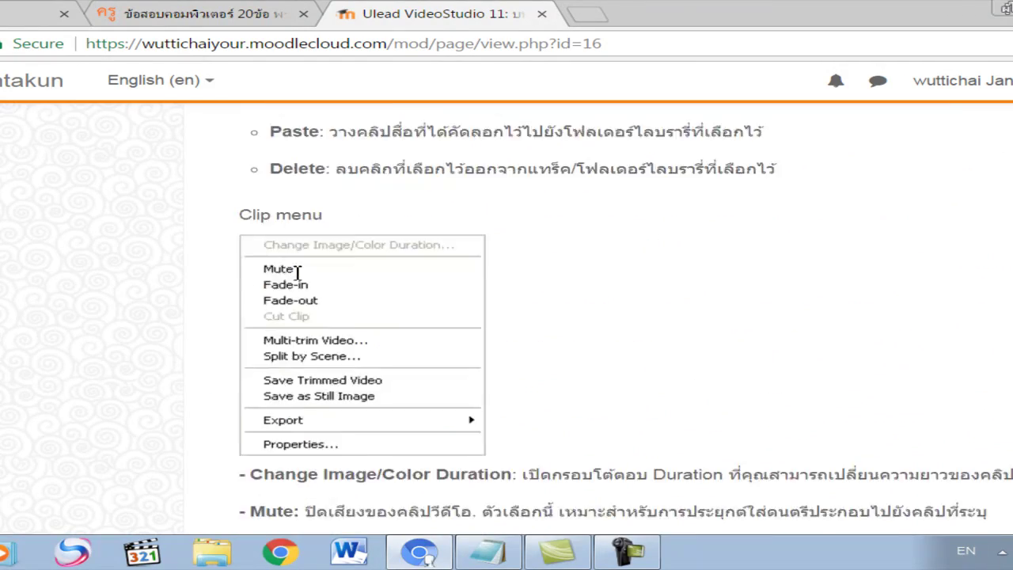
scroll(296, 273, down, 4)
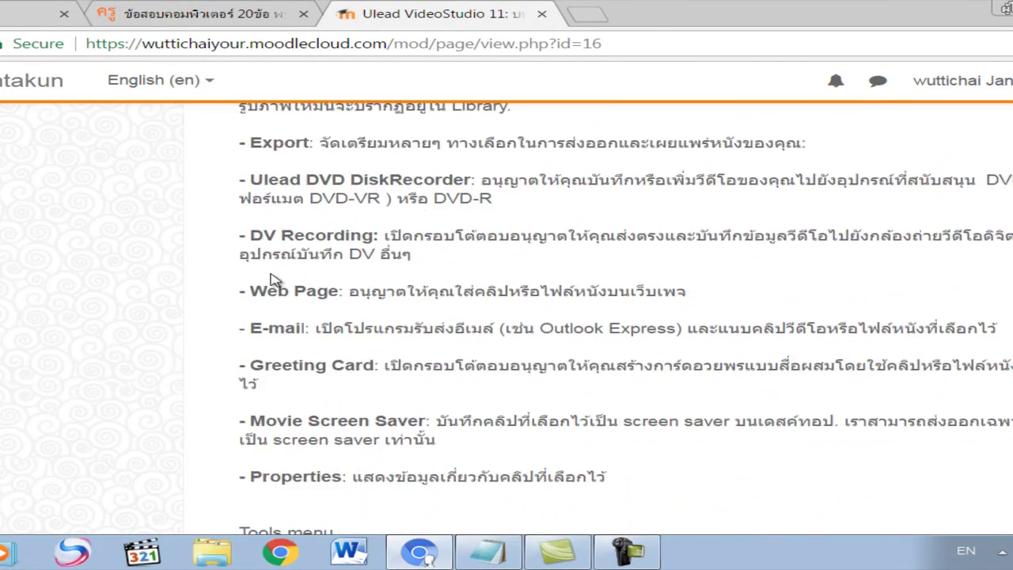
scroll(285, 277, down, 2)
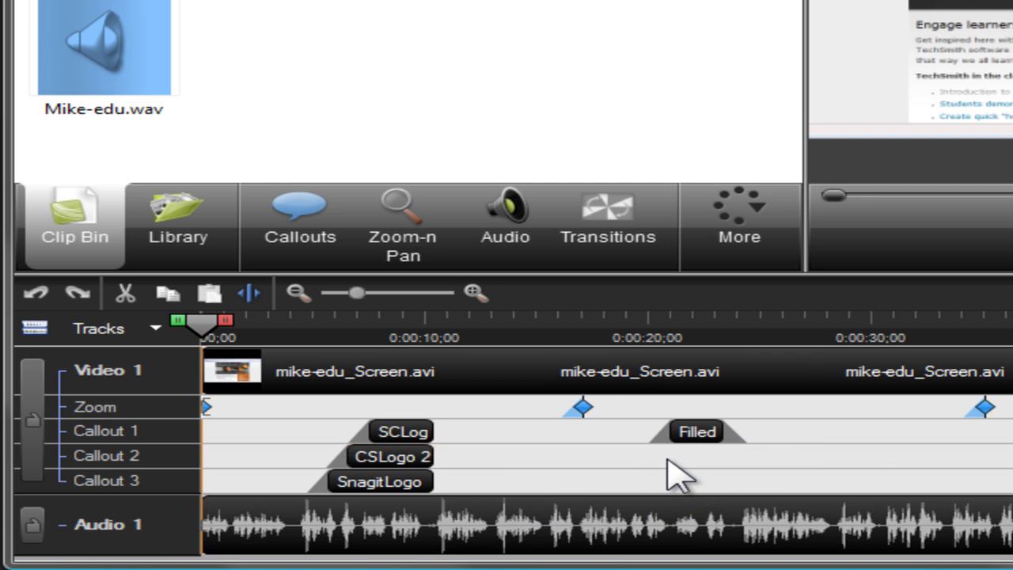
Step: In Camtasia Studio, magnify the timeline by two levels and return it to its previous scale
click(475, 293)
click(475, 293)
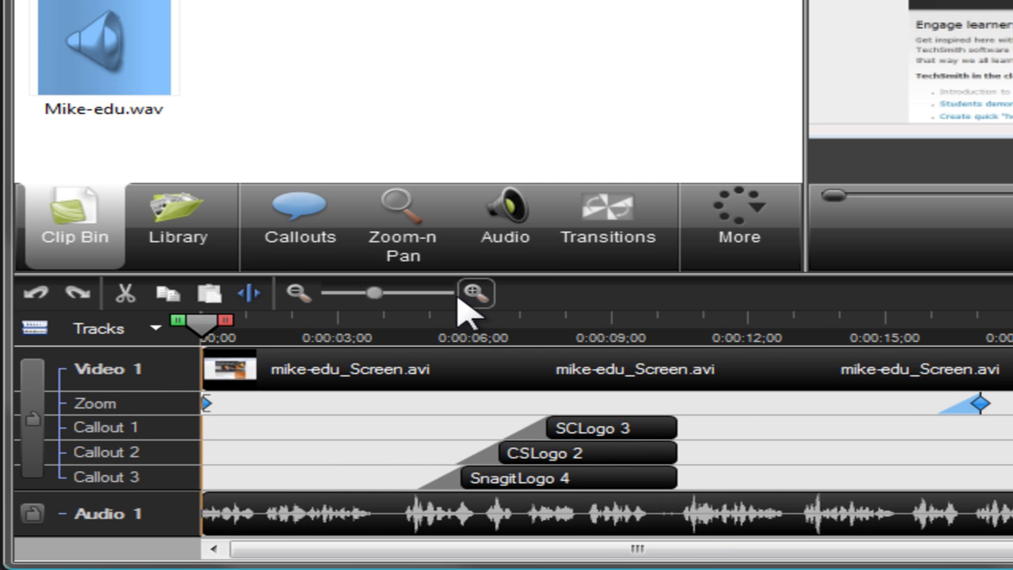
click(304, 299)
click(305, 300)
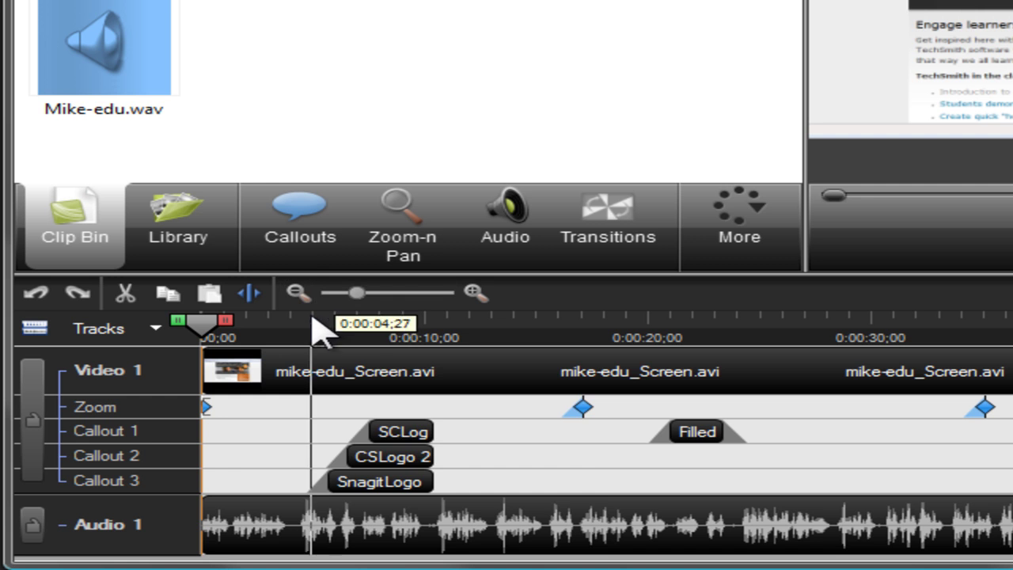
Step: Move the SCLogo 3 callout forward on the Callout 1 track to about 9 seconds and extend its end to about 14 seconds
click(422, 442)
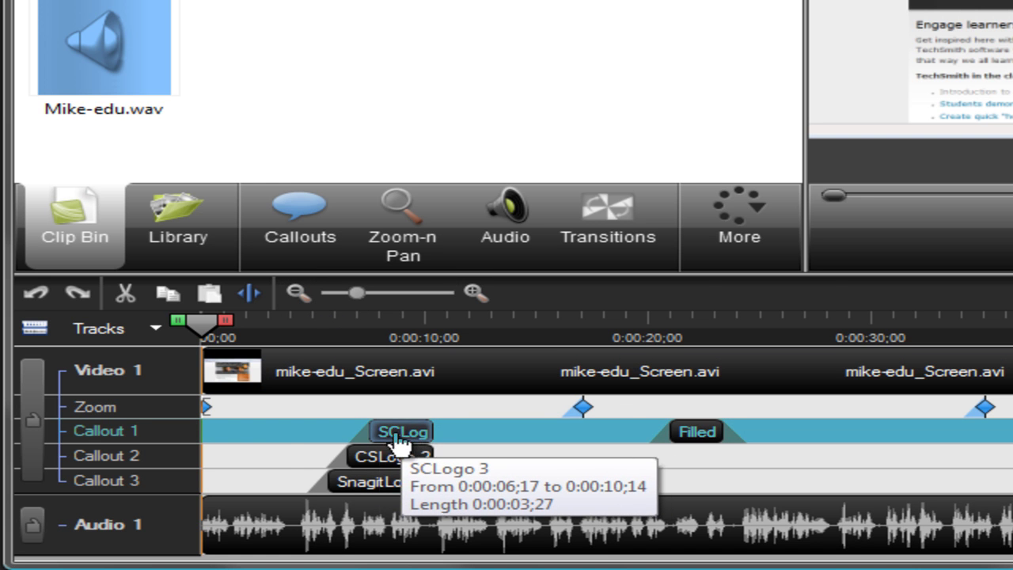
click(194, 449)
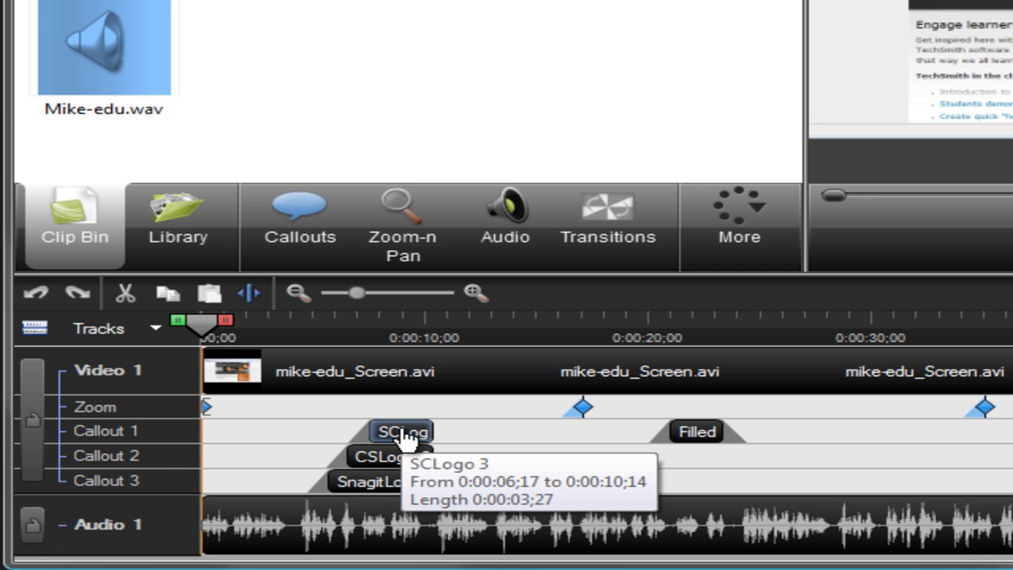
drag(404, 436, 428, 435)
drag(537, 432, 514, 429)
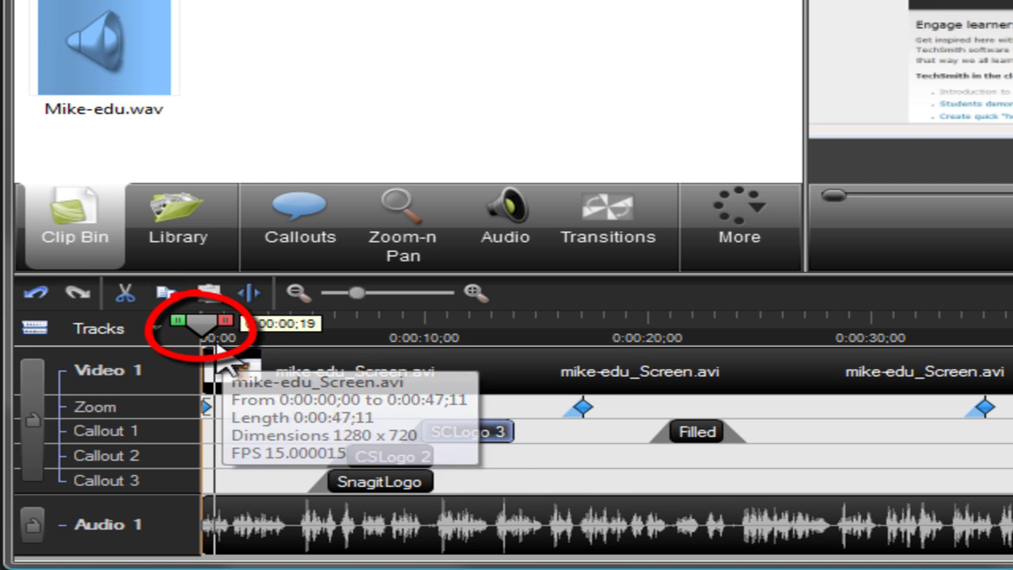
Step: Preview the project from its beginning and place the playhead at 0:00:14;11 on the timeline
drag(215, 349, 401, 357)
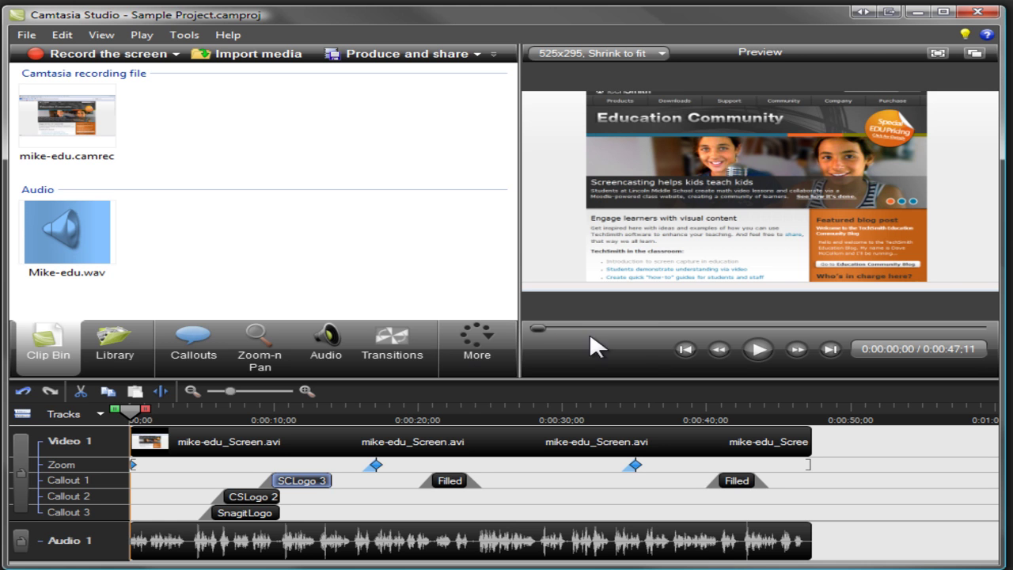
click(760, 353)
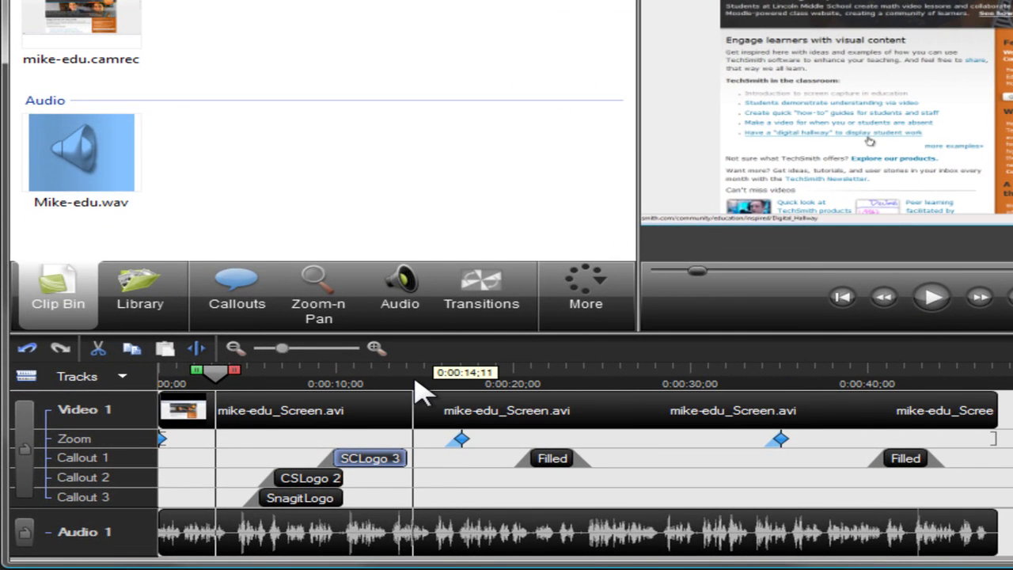
click(414, 384)
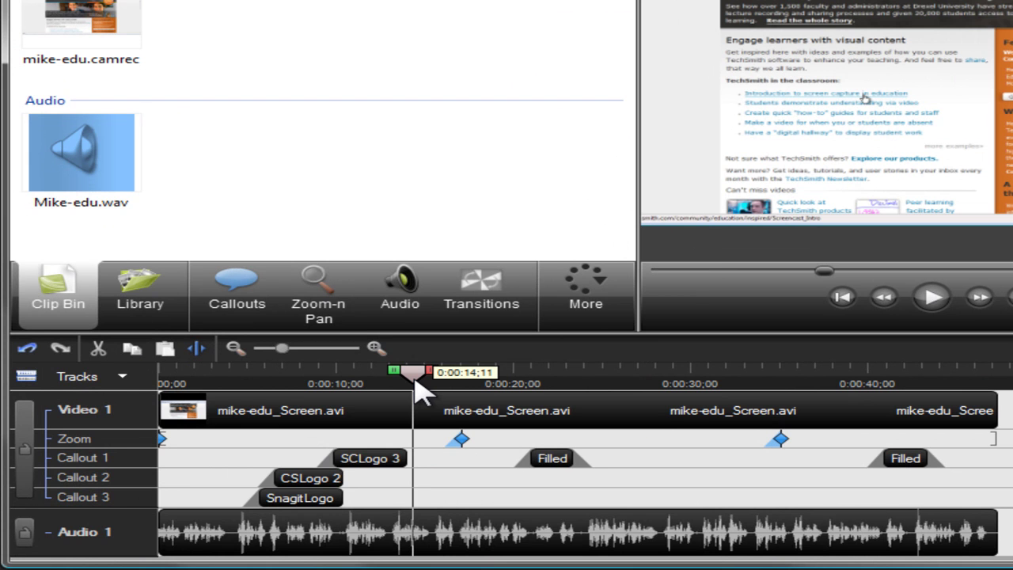
Step: Select a timeline range from about 11 to 21 seconds using the playhead's start and end handles
drag(417, 388, 399, 380)
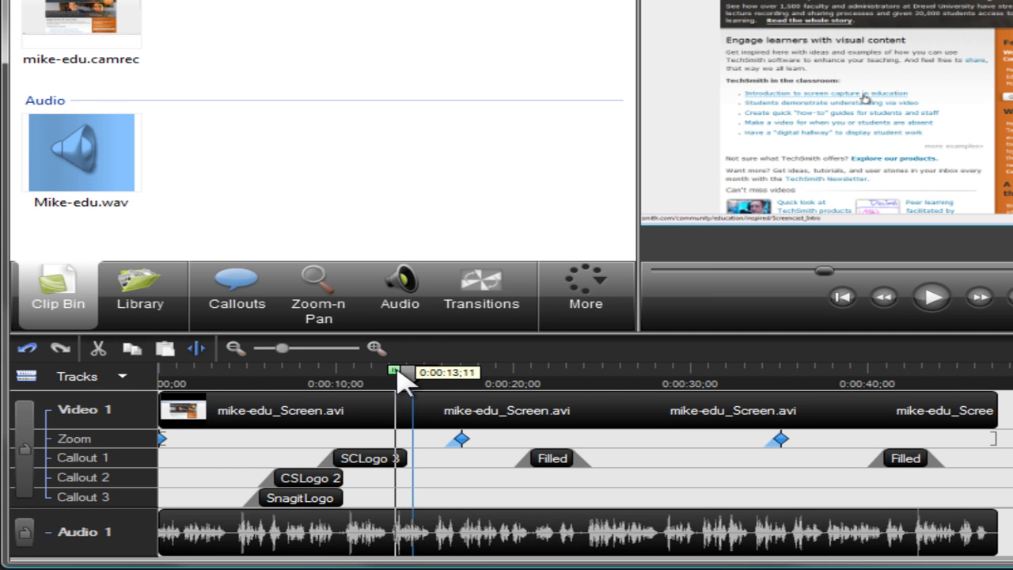
drag(400, 379, 339, 382)
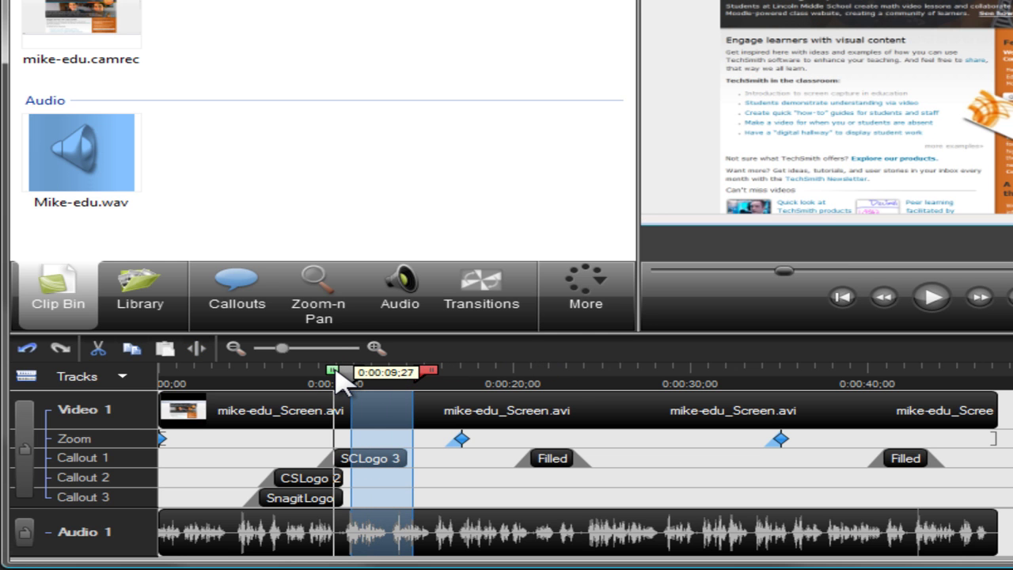
drag(339, 382, 535, 383)
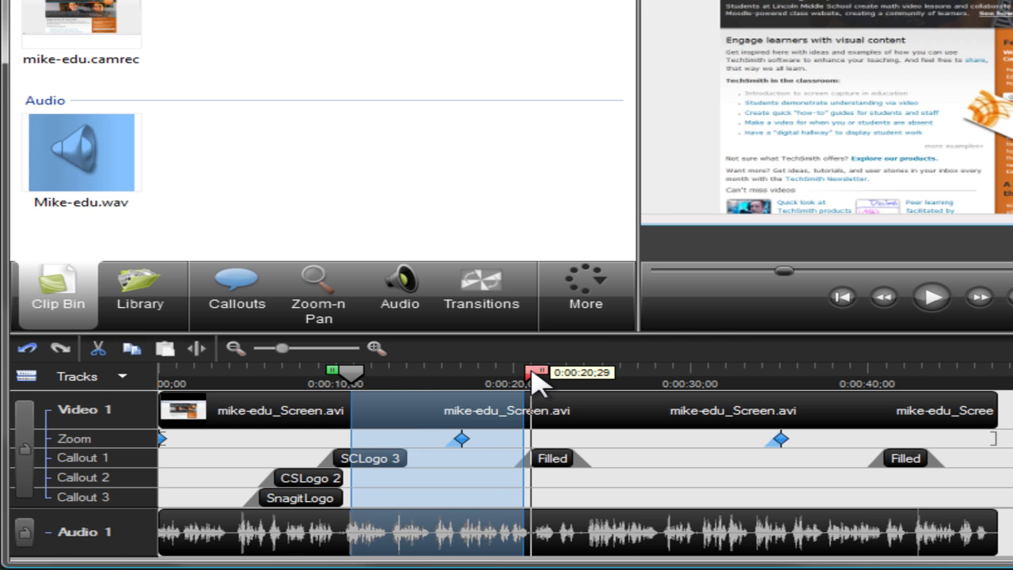
Step: Clear the timeline selection and split the video and audio tracks at about 0:00:04;05
drag(535, 378, 236, 380)
click(356, 375)
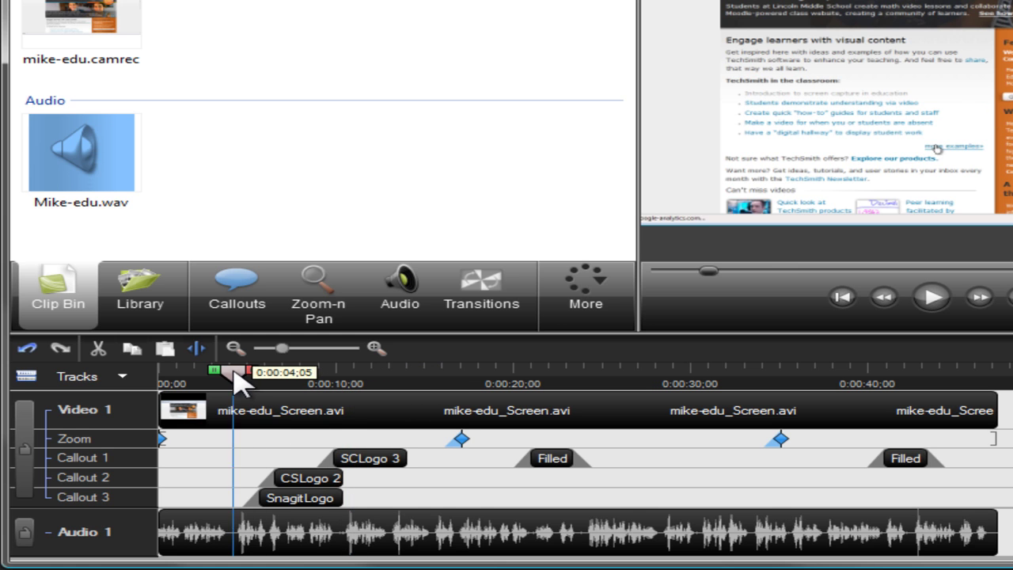
click(200, 349)
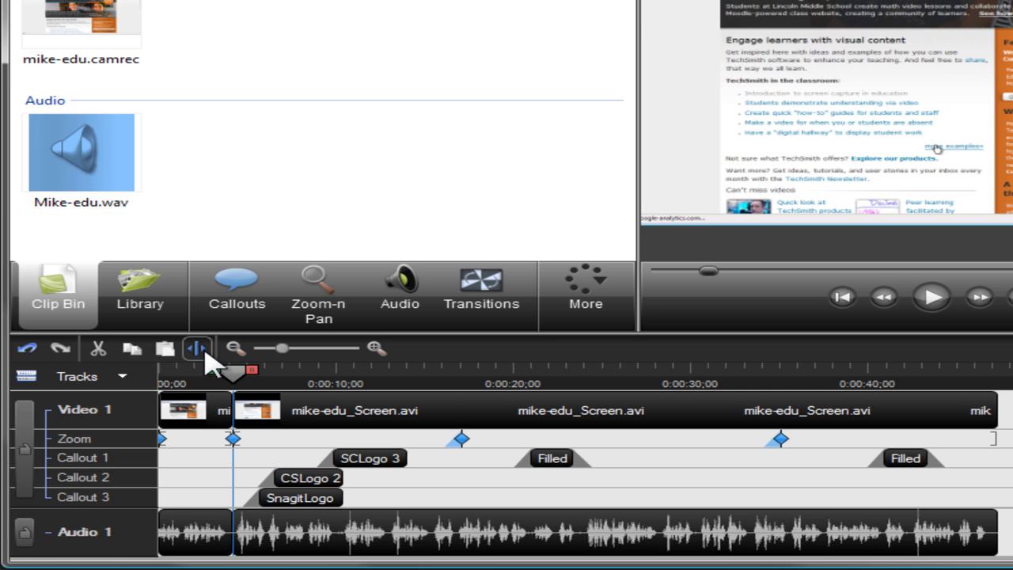
Step: Cut the range from about 1 second to the split point out of the timeline, and undo the cut
mouse_move(211, 365)
mouse_down()
mouse_move(216, 373)
mouse_move(164, 372)
mouse_up()
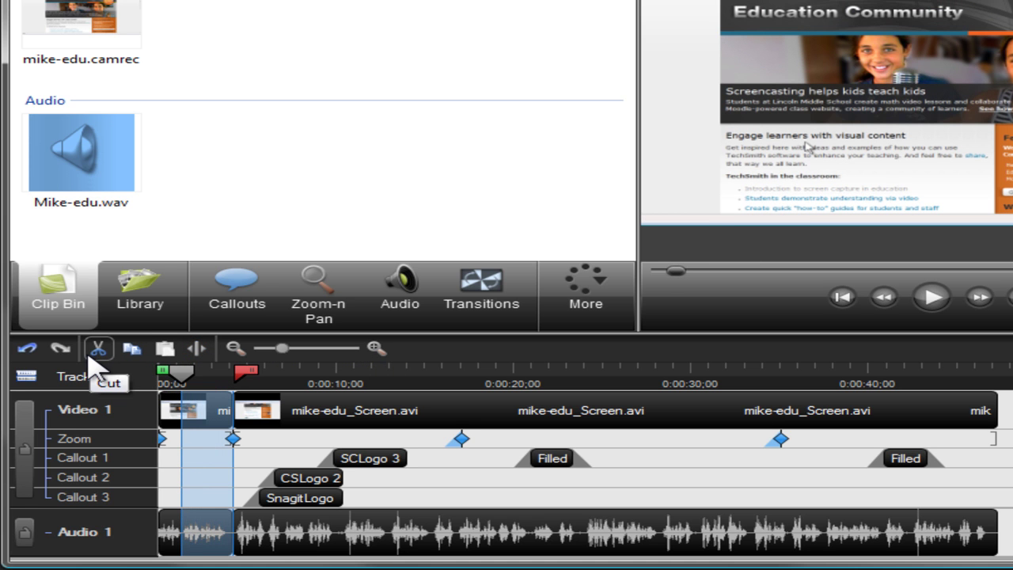
click(92, 353)
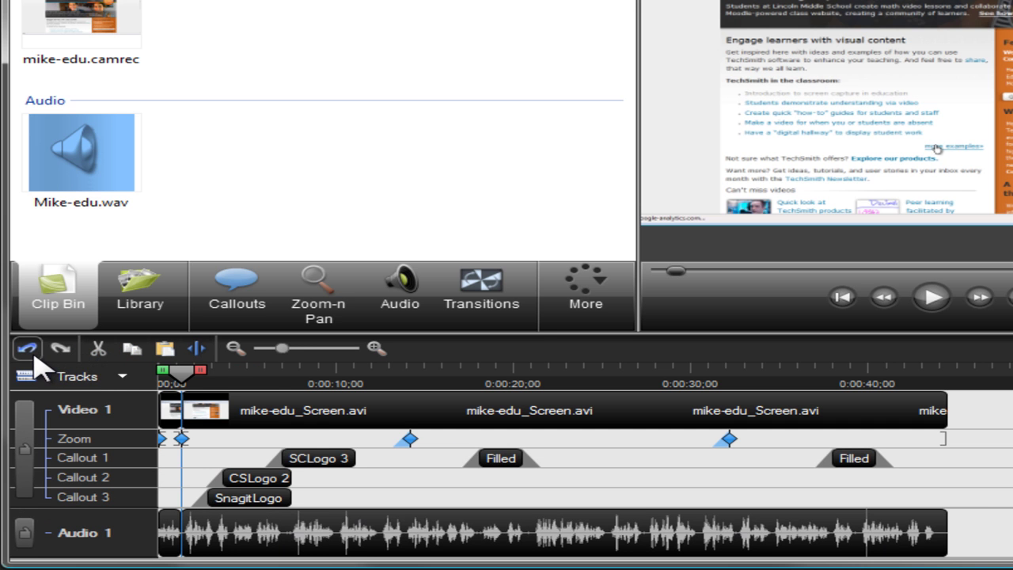
click(30, 351)
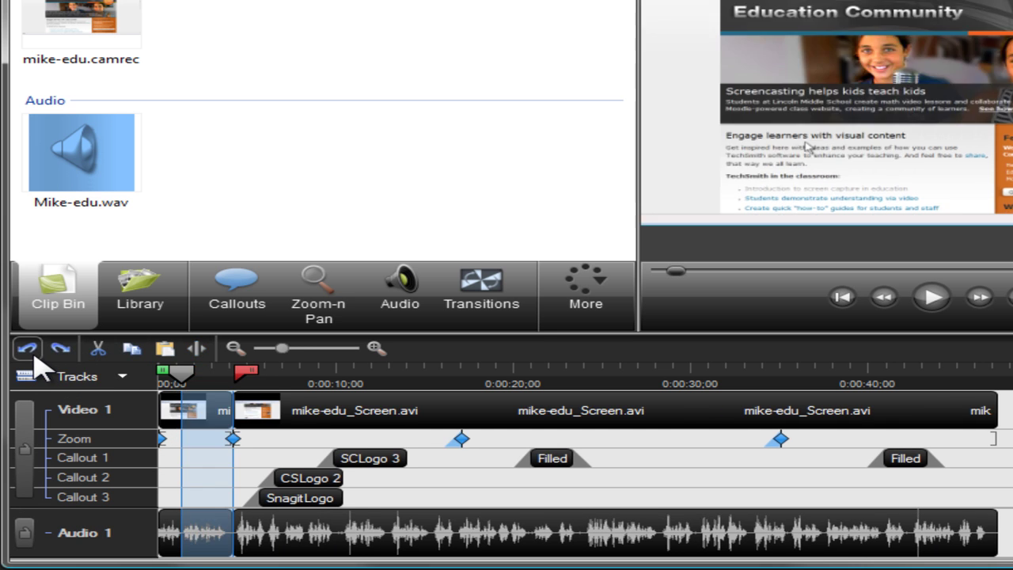
Step: Move the playhead to the start of the CSLogo 2 callout on the timeline
drag(182, 371, 272, 370)
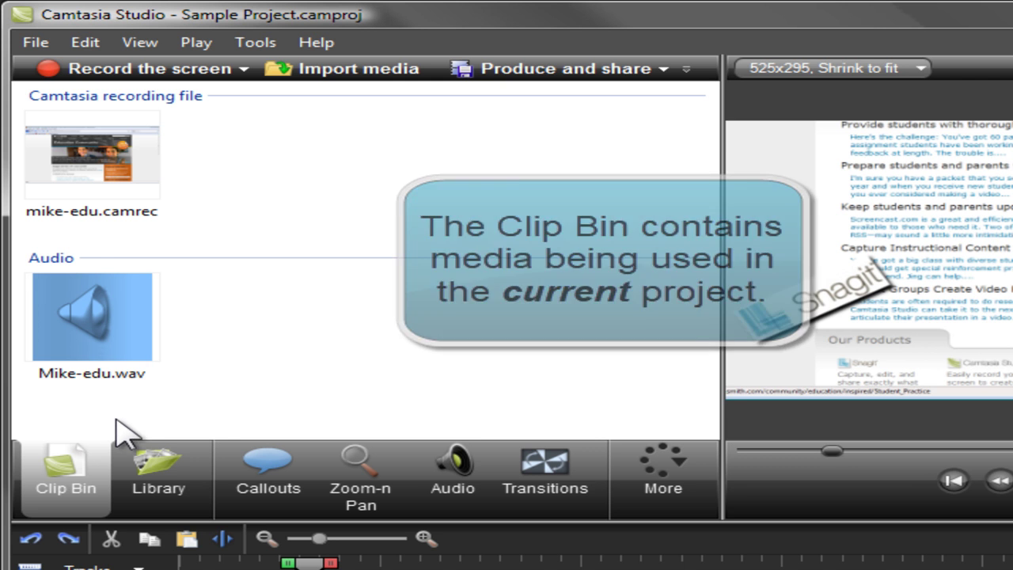
Step: Expand the Library's Rounded Angles folder and add the timeline range from 0:00:03;25 to 0:00:06;15 to the Library
click(152, 468)
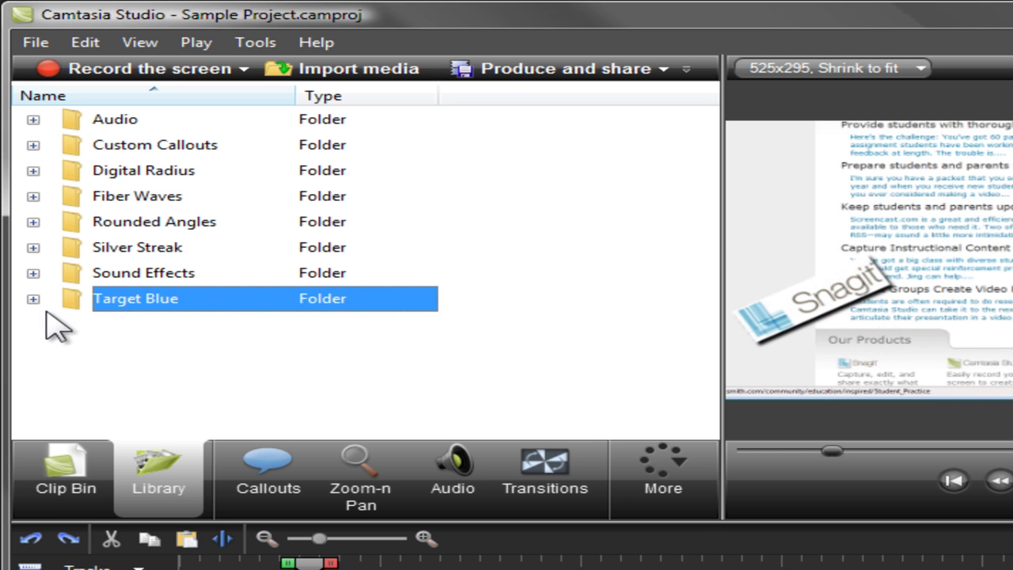
click(33, 223)
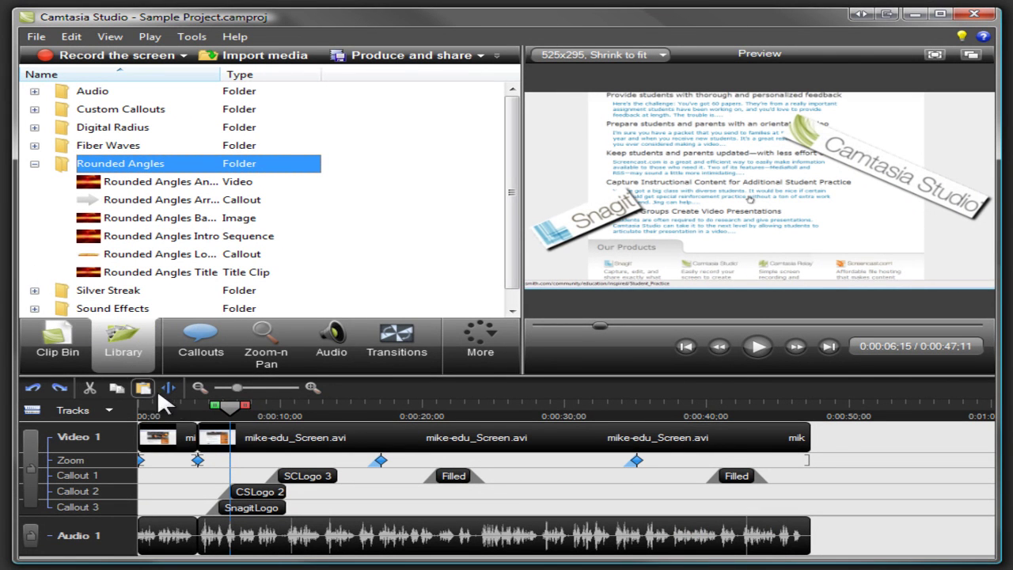
drag(219, 411, 176, 406)
right_click(207, 434)
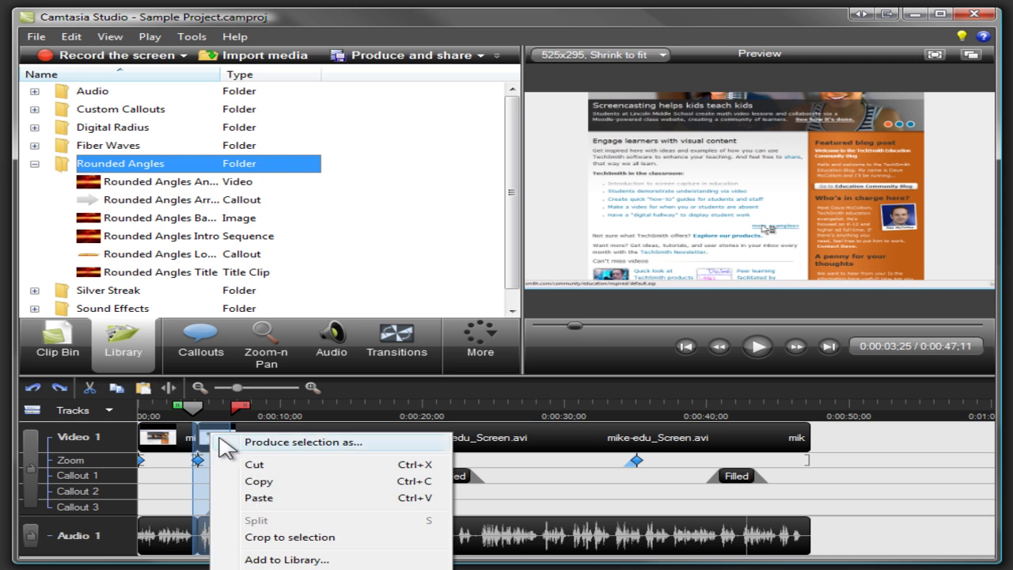
click(270, 560)
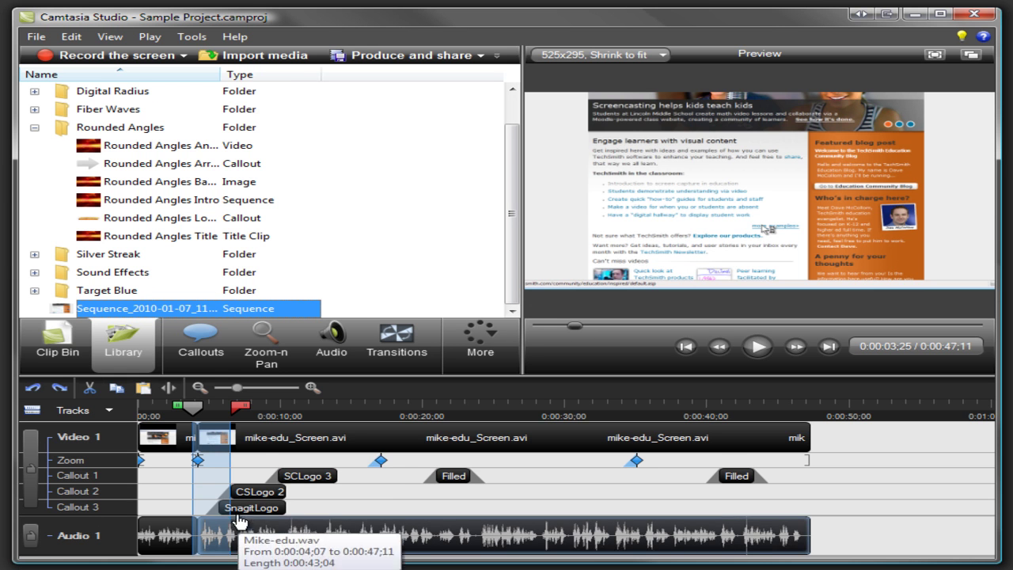
Step: Insert the Rounded Angles Title clip from the Library at the start of the Video 1 track
click(208, 237)
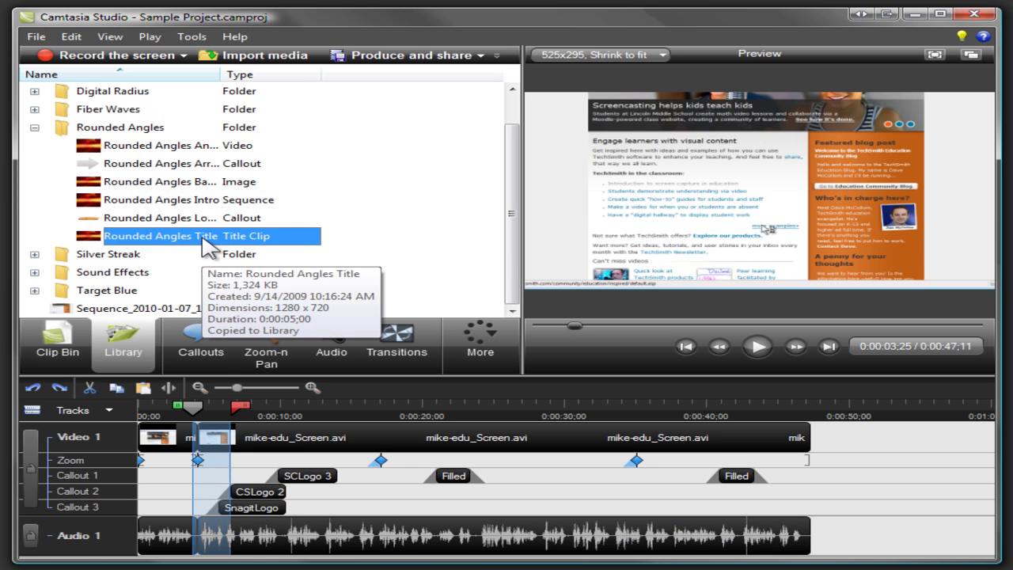
click(143, 408)
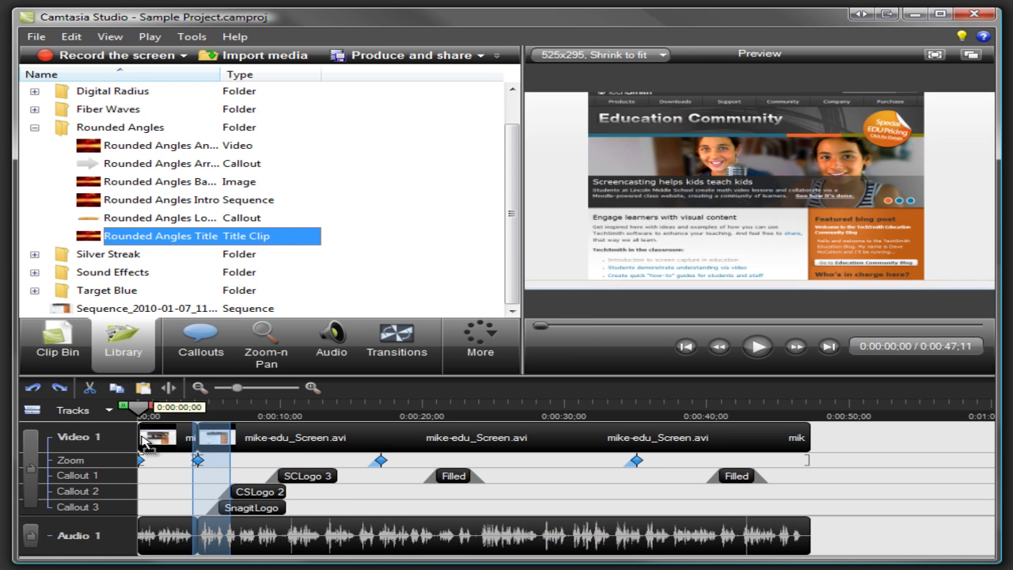
drag(143, 443, 144, 443)
Step: Add an Arrow callout at 0:00:05;24, shrink it and move it over the web page's banner, pointing at the first girl's photo
click(222, 408)
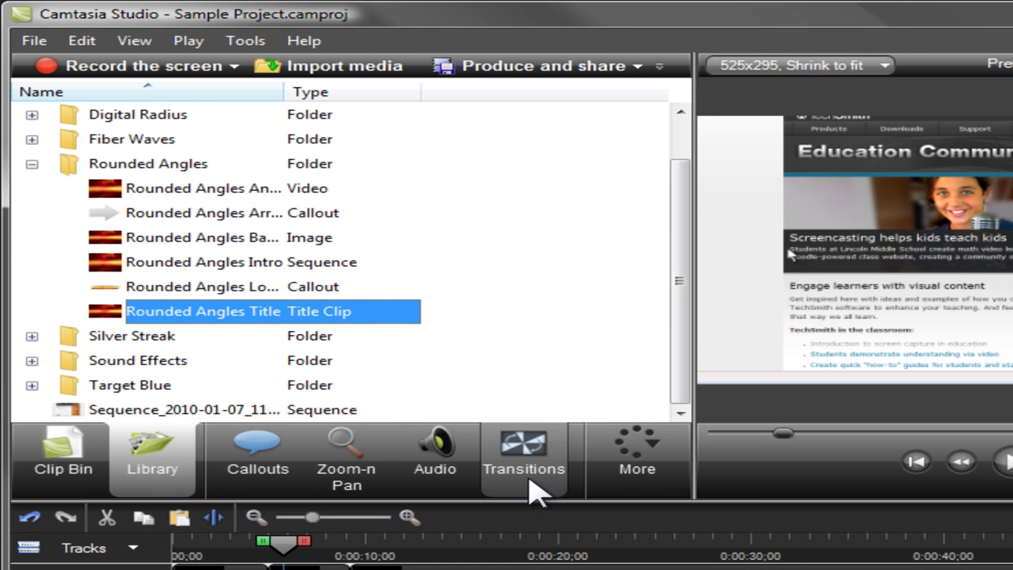
click(274, 479)
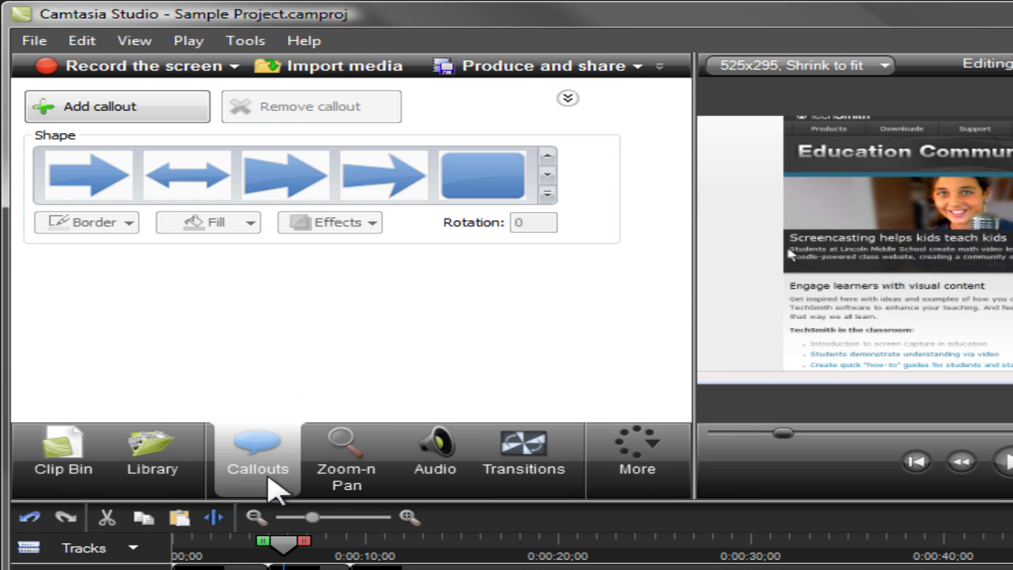
click(119, 196)
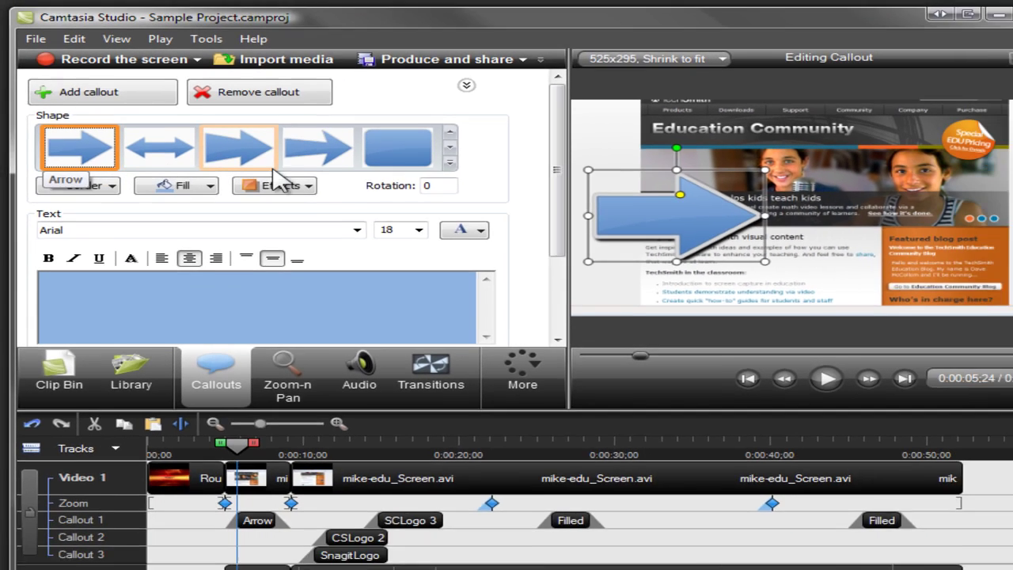
drag(540, 158, 611, 159)
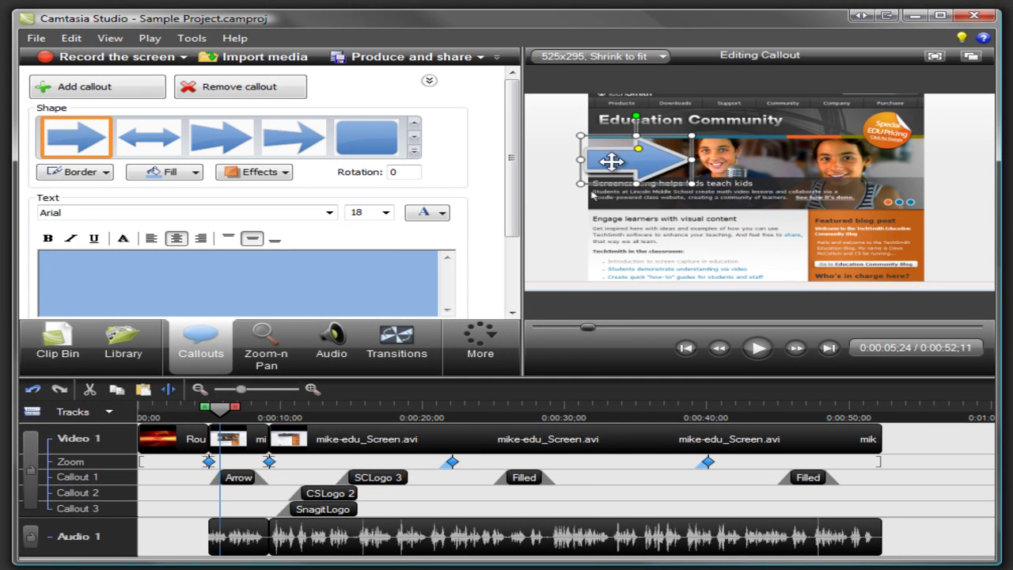
Step: Place a Fade through black transition between the Rounded Angles Title and the first mike-edu_Screen.avi clip, and return to the Clip Bin
click(404, 332)
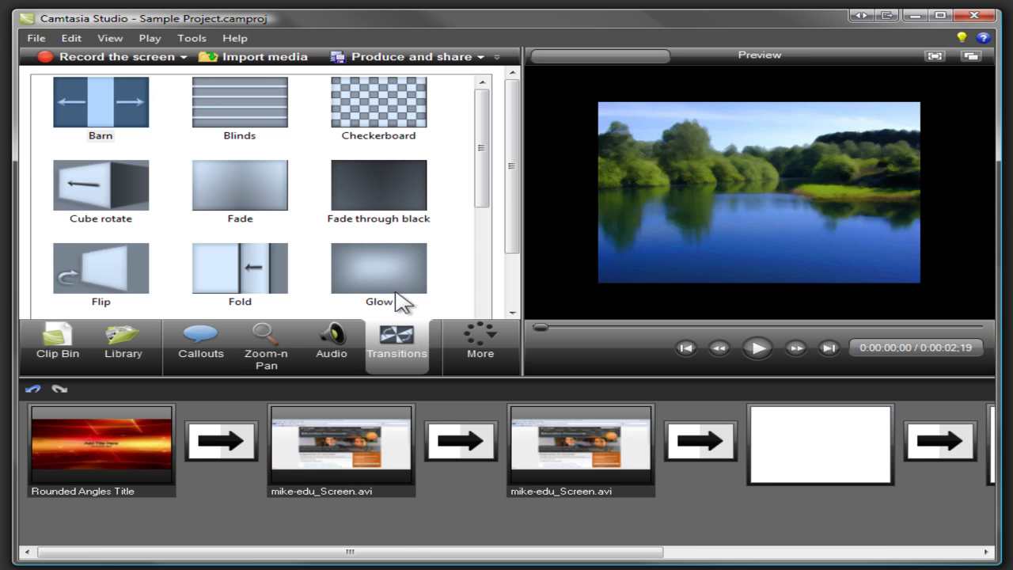
drag(395, 196, 390, 196)
drag(293, 389, 240, 432)
click(67, 354)
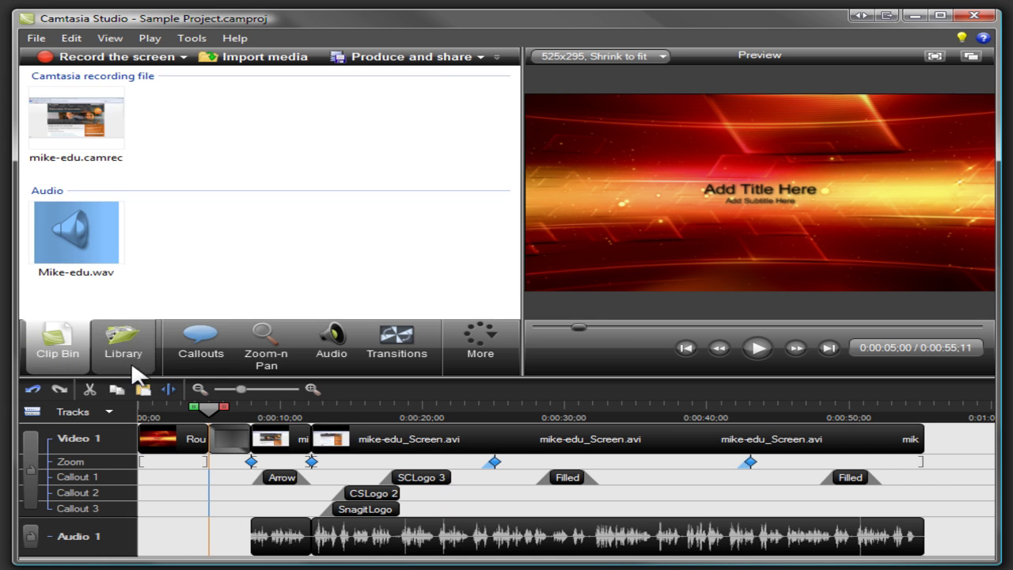
Step: Add a Zoom-n-Pan keyframe at 0:00:13;03 with a smaller zoom frame around the Get Inspired text
click(325, 407)
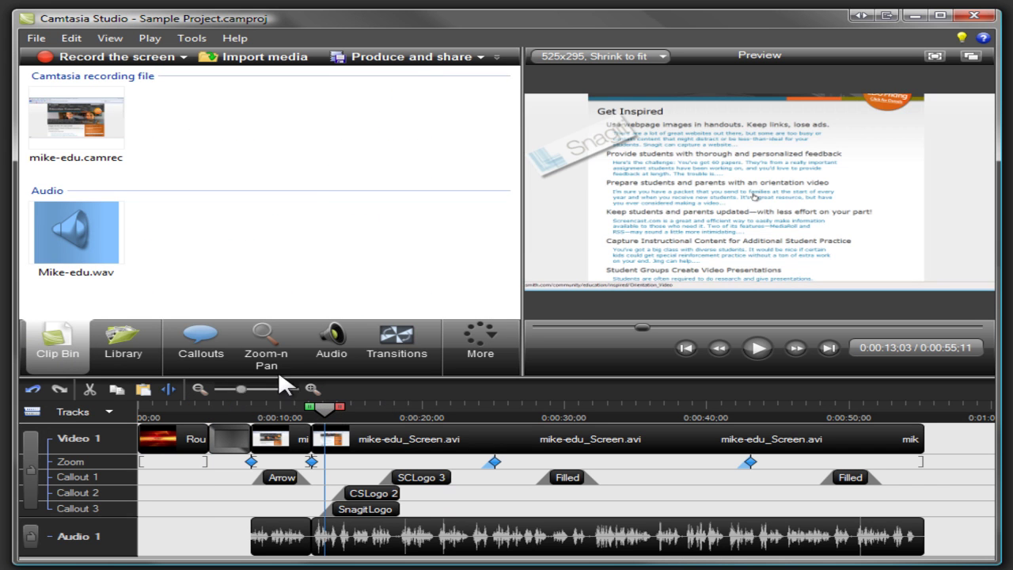
click(273, 344)
drag(69, 160, 196, 224)
drag(261, 272, 210, 240)
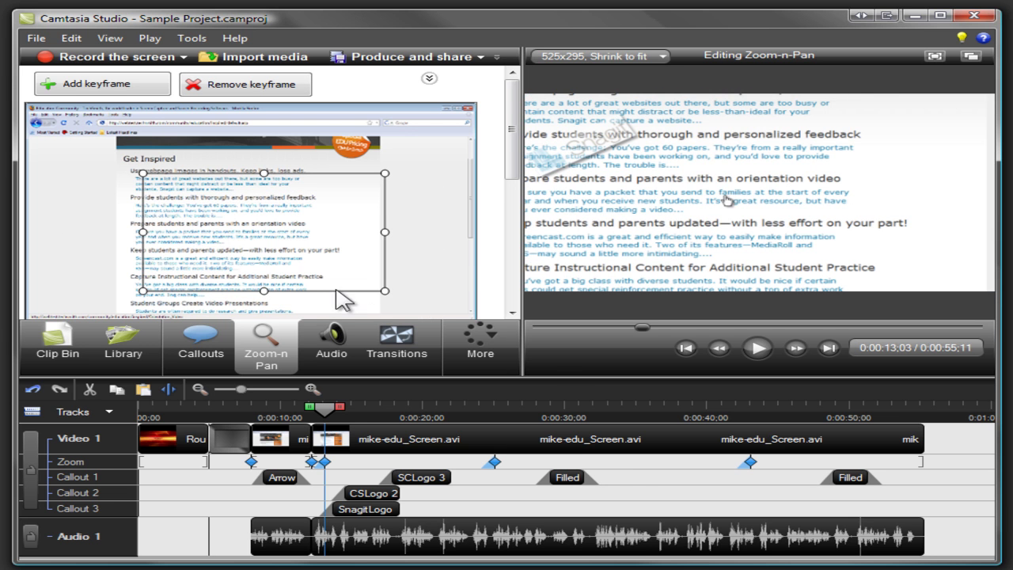
Step: Open Cursor Effects and set the mouse cursor's highlight effect to Highlight, then check the left-click effect options
click(487, 338)
click(496, 368)
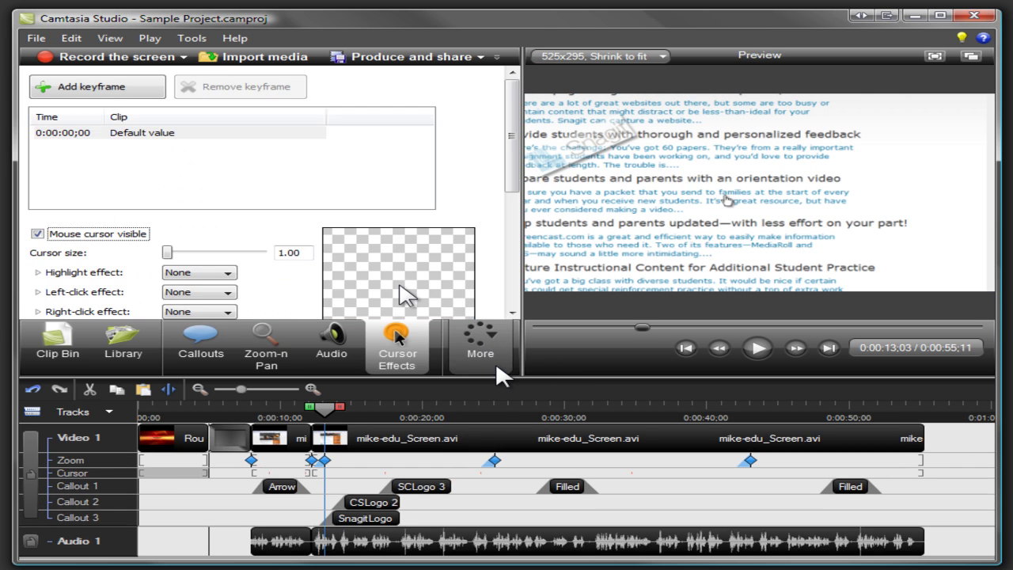
click(232, 275)
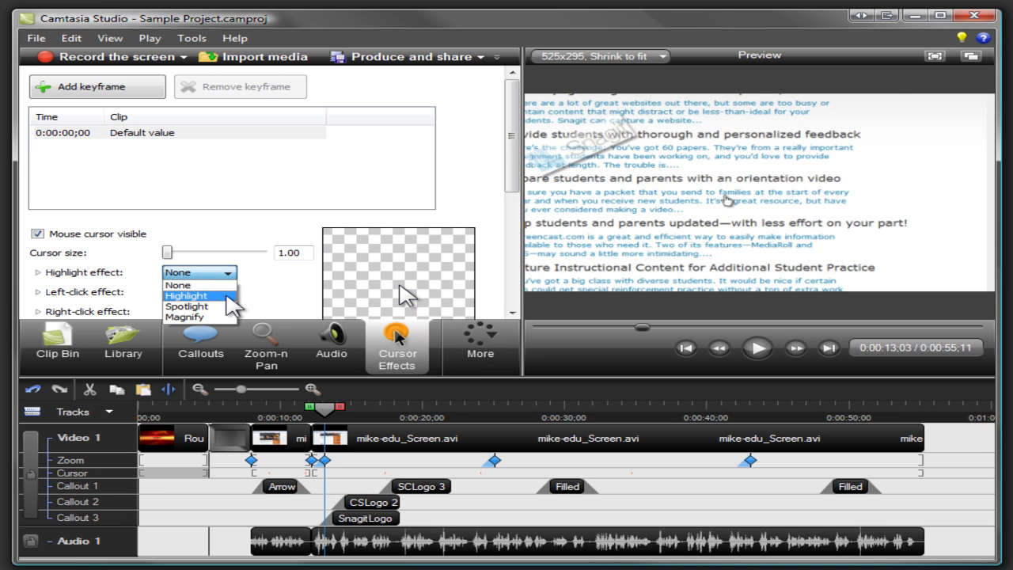
click(186, 296)
click(228, 292)
click(228, 304)
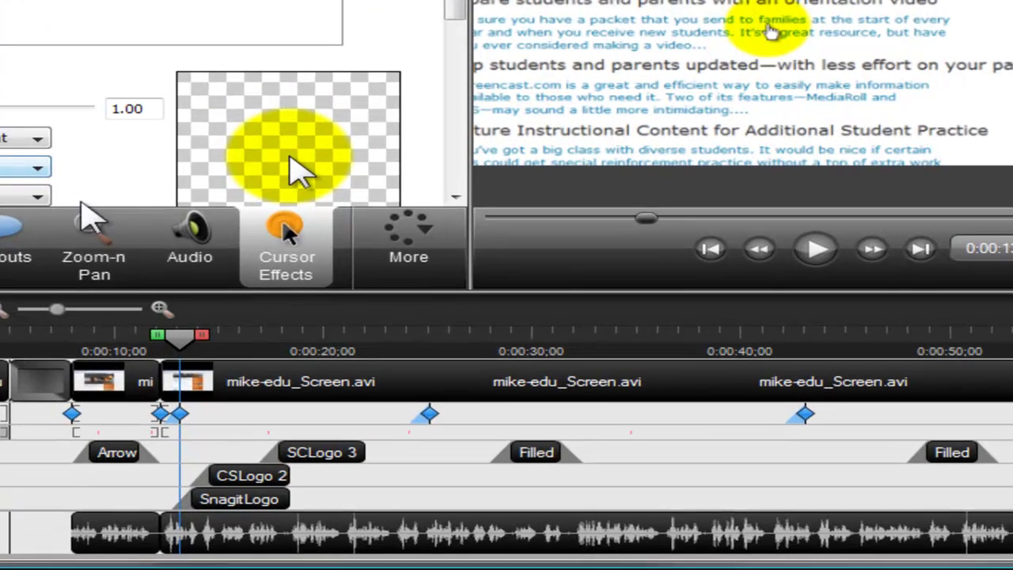
Step: Enlarge the Filled callout reading "--Image & Video --Easy to Use --Free!" near 0:00:29, and return to the Clip Bin
click(515, 443)
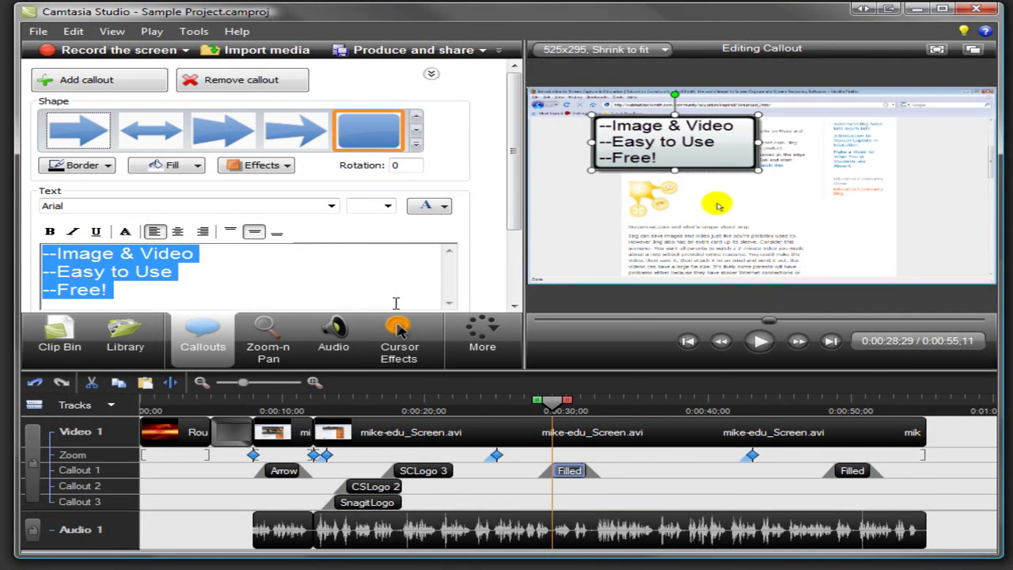
drag(764, 174, 801, 200)
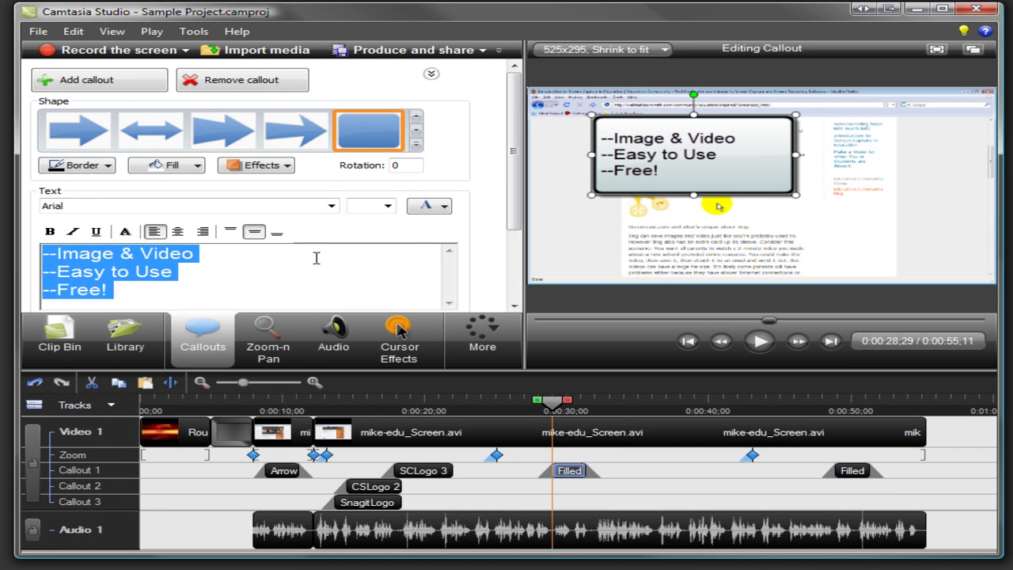
click(86, 338)
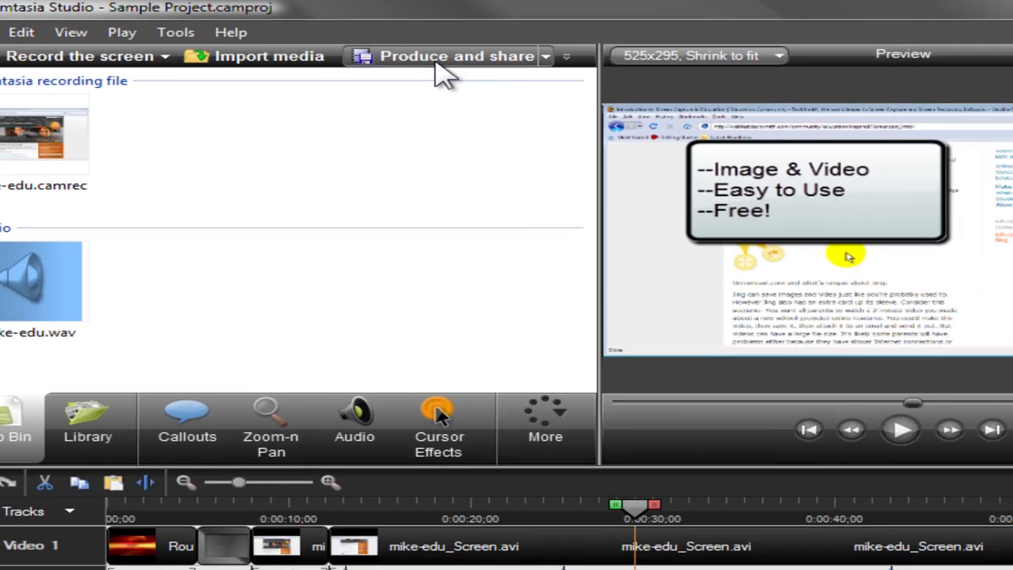
Step: Produce the video with the Blog preset under the name Sample Project, keeping the default folder and post-production options
click(435, 63)
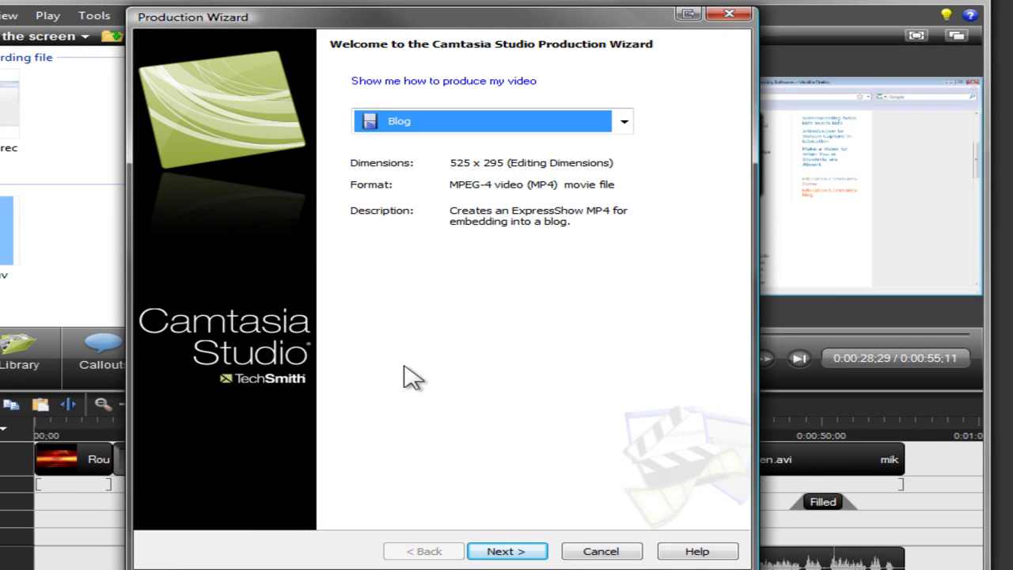
click(507, 551)
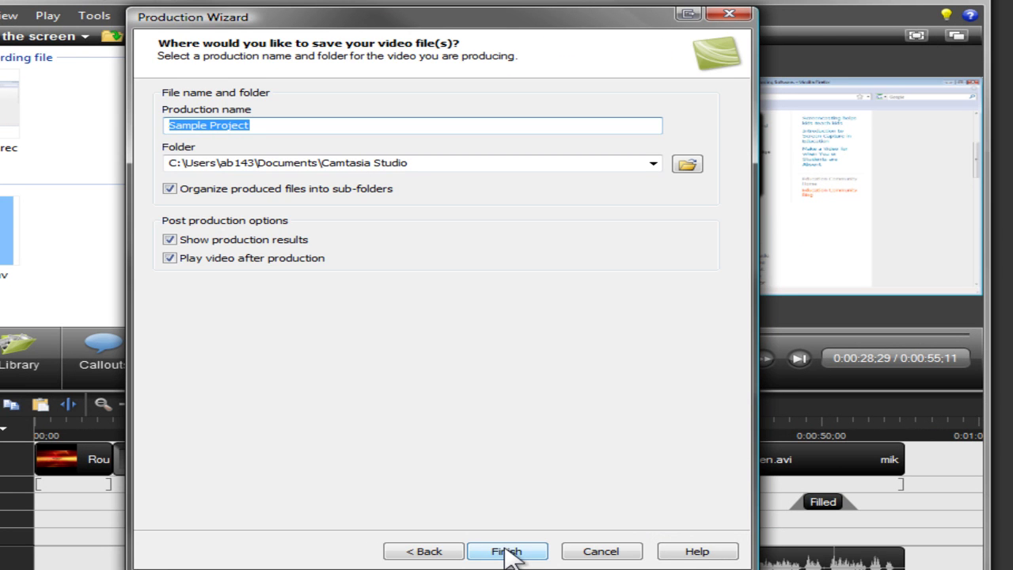
click(507, 551)
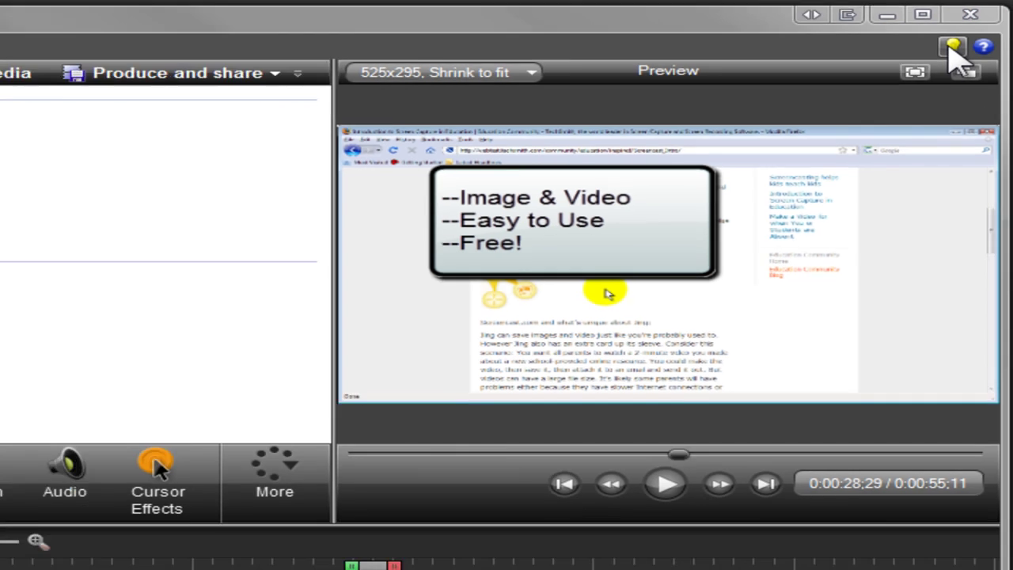
Step: Open the online TechSmith Learning Center in the web browser from the editor
click(953, 46)
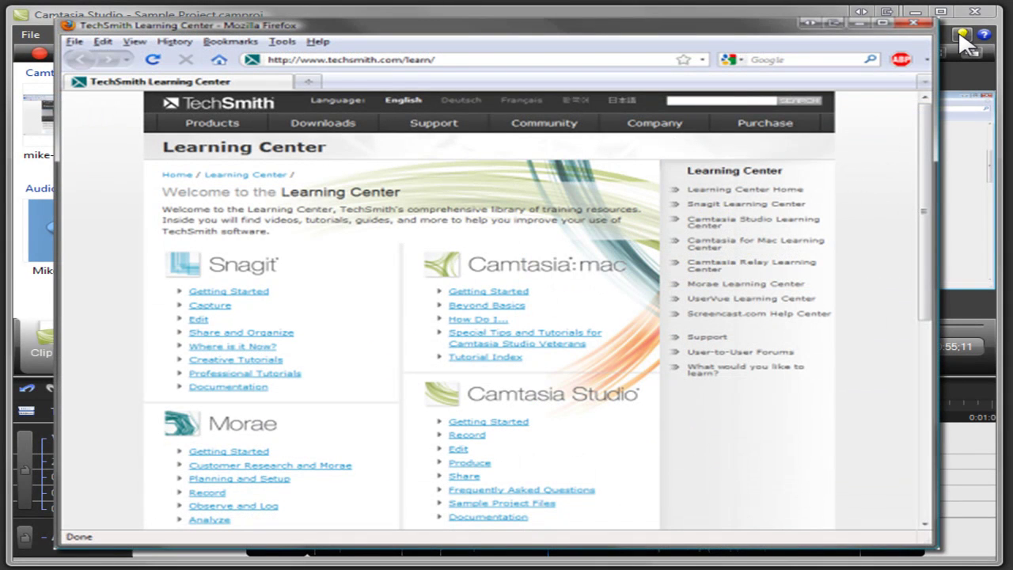